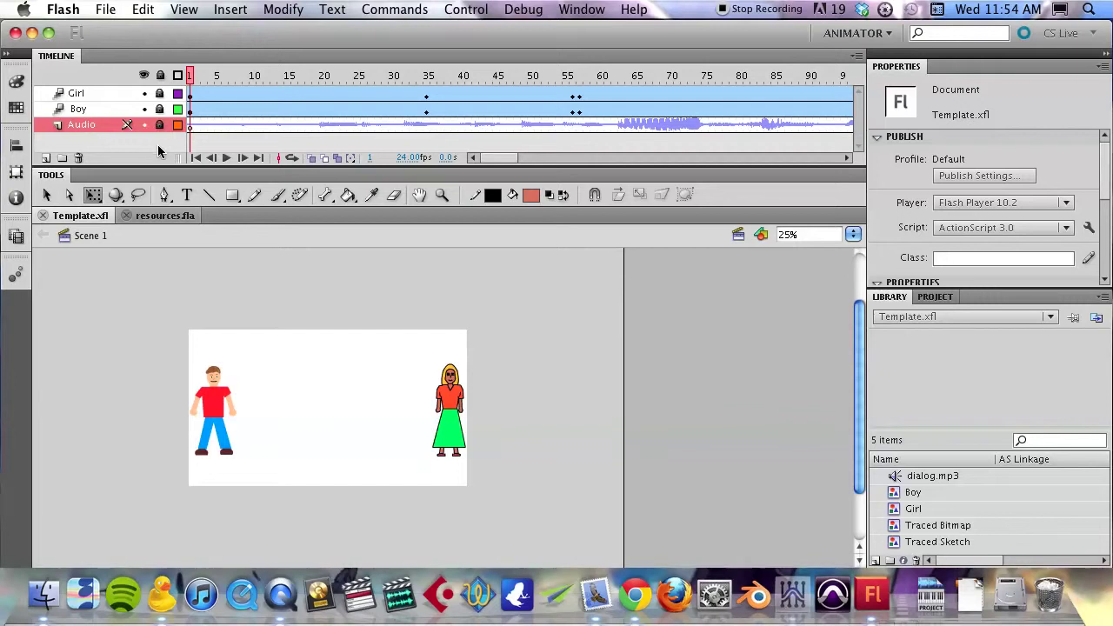
Bring the resources.fla document with the park and tree photos to the front
left_click(159, 216)
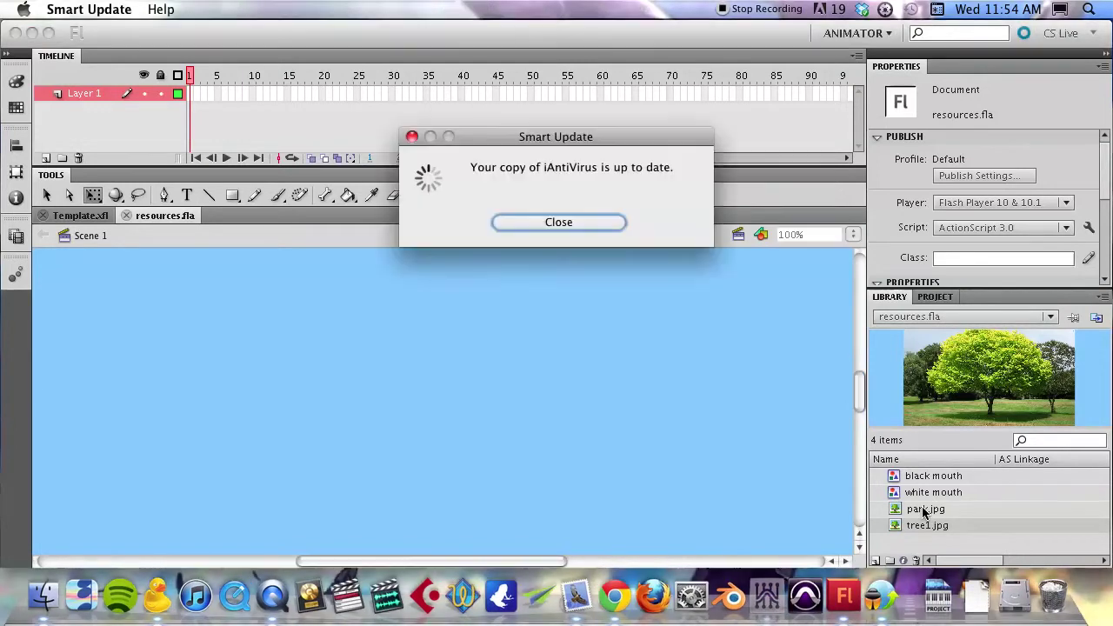
Dismiss the update notice and copy park.jpg and tree1.jpg from the resources library
left_click(601, 220)
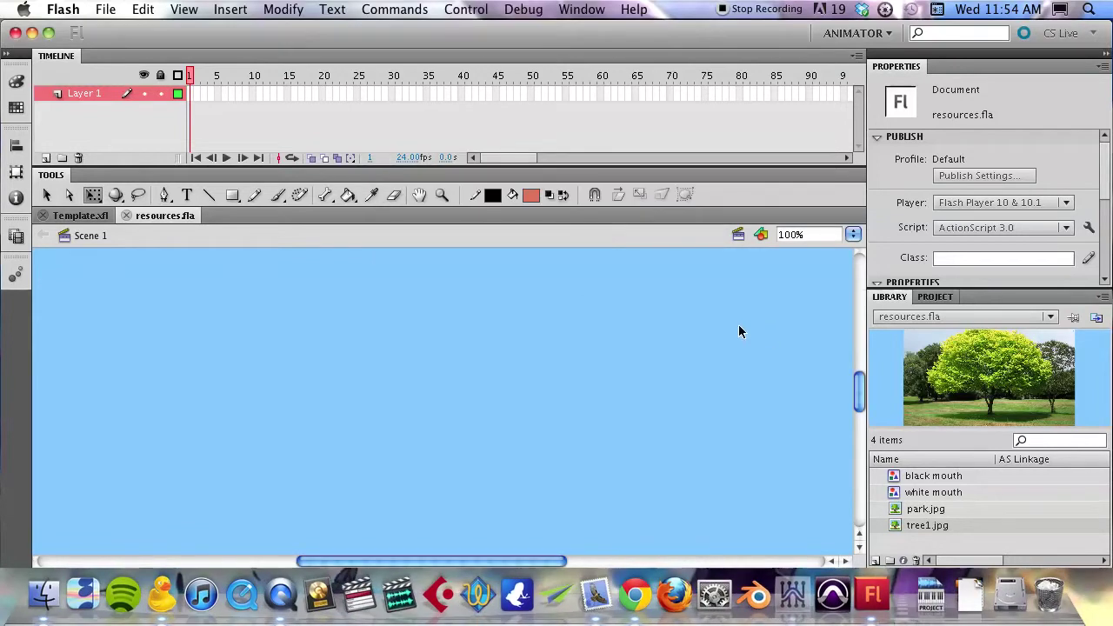
left_click(924, 511)
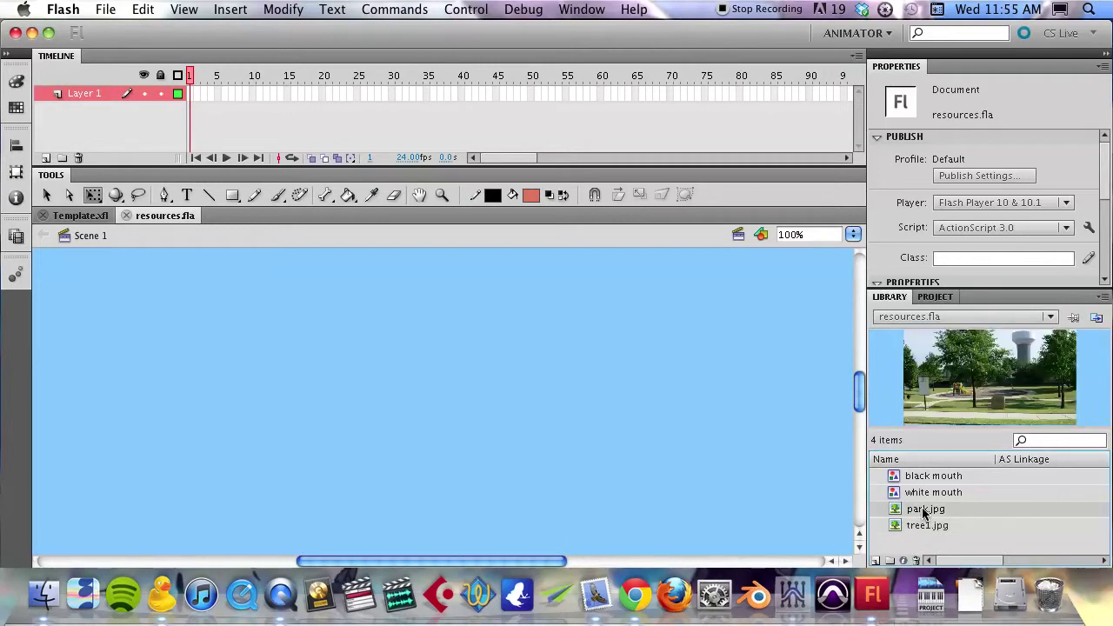
left_click_drag(924, 511, 467, 420)
left_click(913, 528)
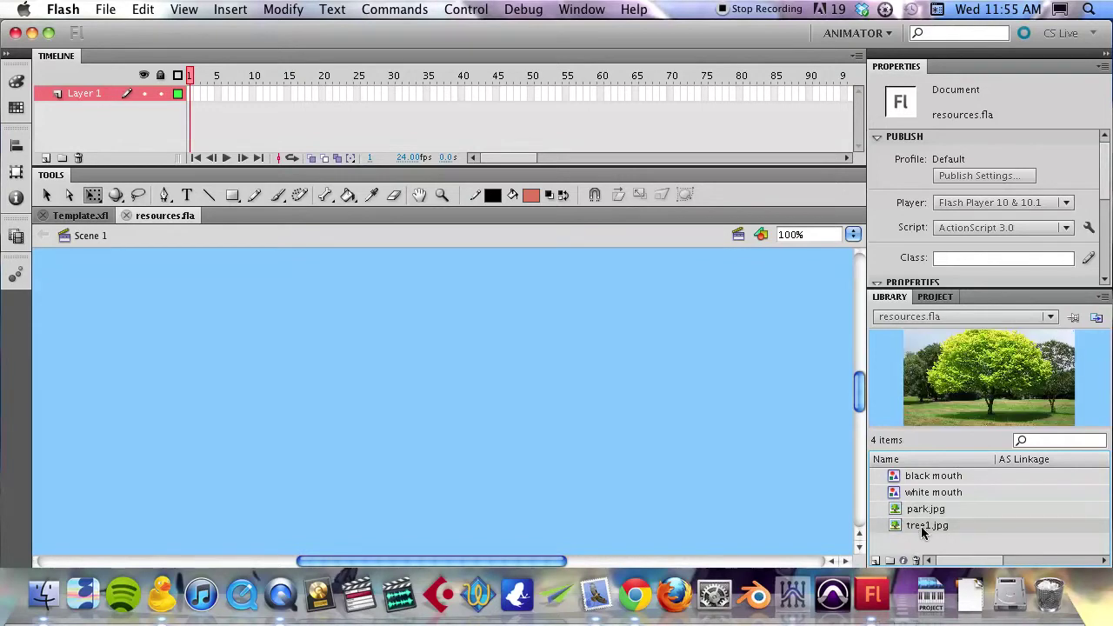
left_click(921, 509)
left_click(923, 525)
left_click(925, 511)
left_click(929, 528)
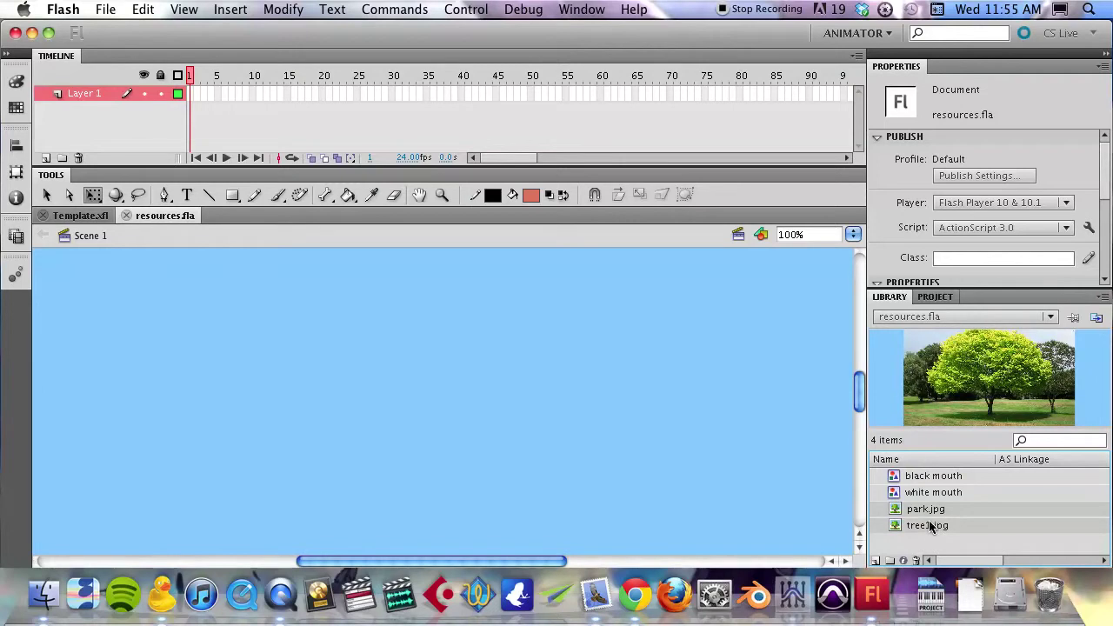
right_click(930, 519)
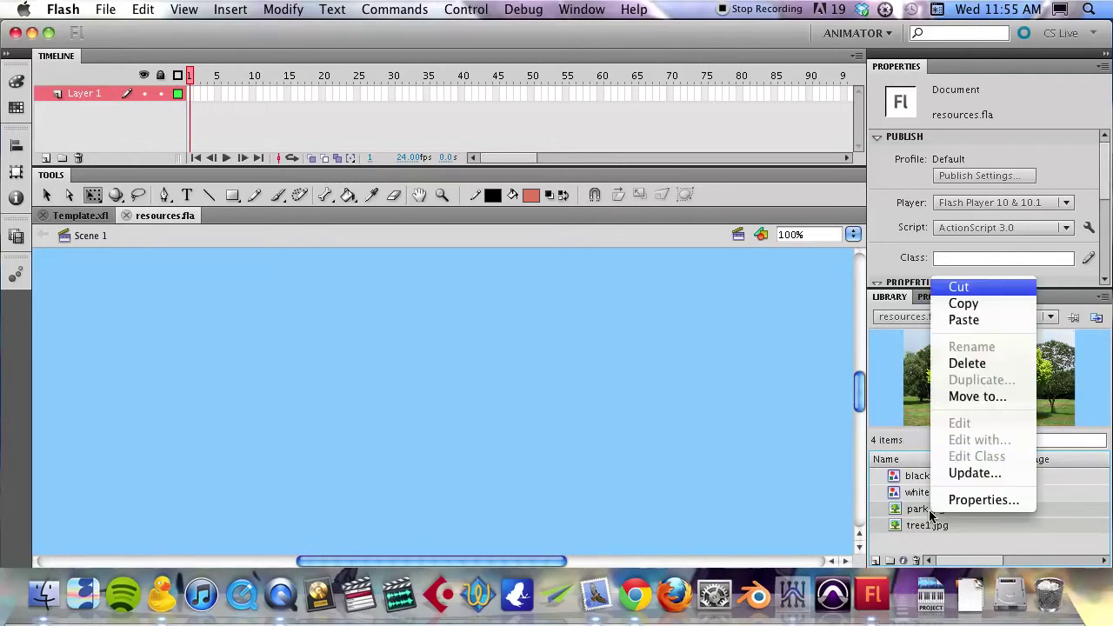
left_click(981, 304)
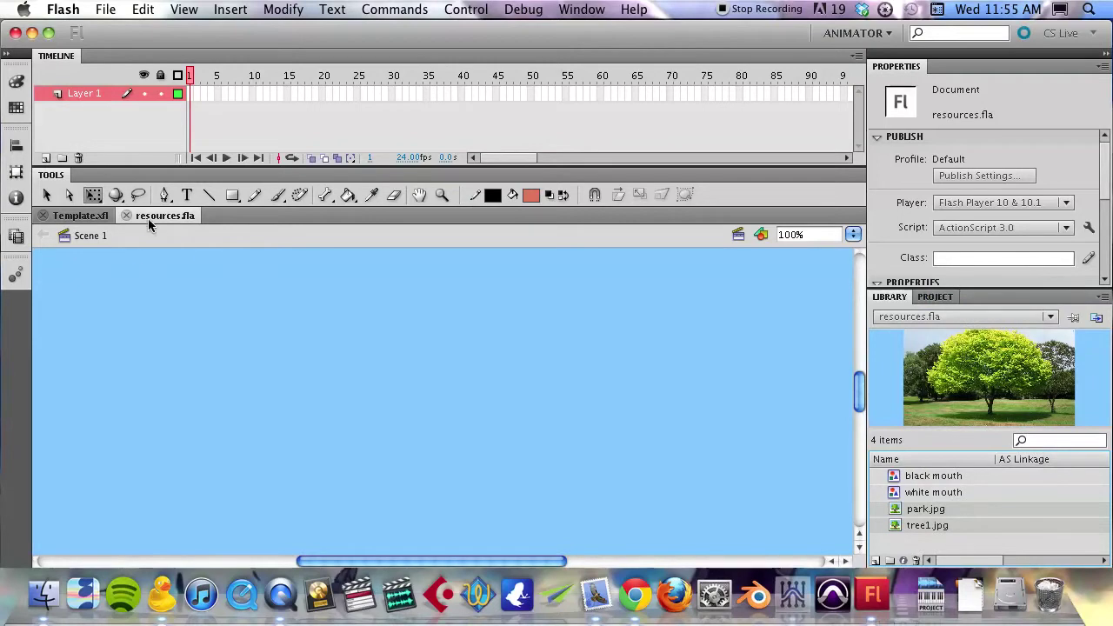
Float the resources.fla window aside and return to the Template.xfl document
left_click_drag(146, 218, 216, 261)
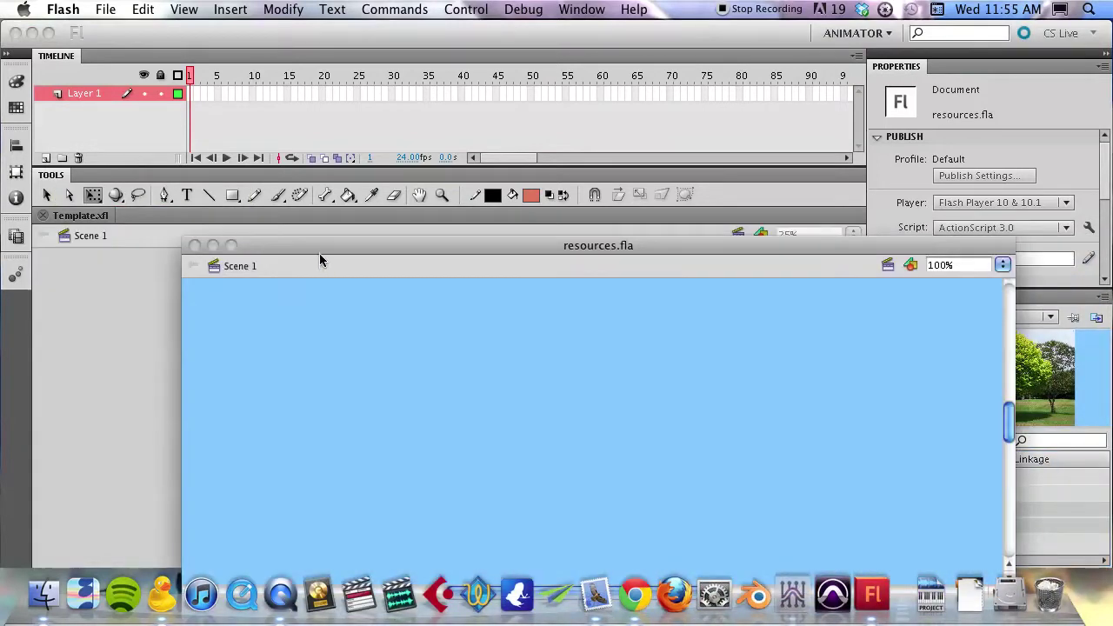
left_click_drag(319, 253, 270, 299)
left_click(71, 217)
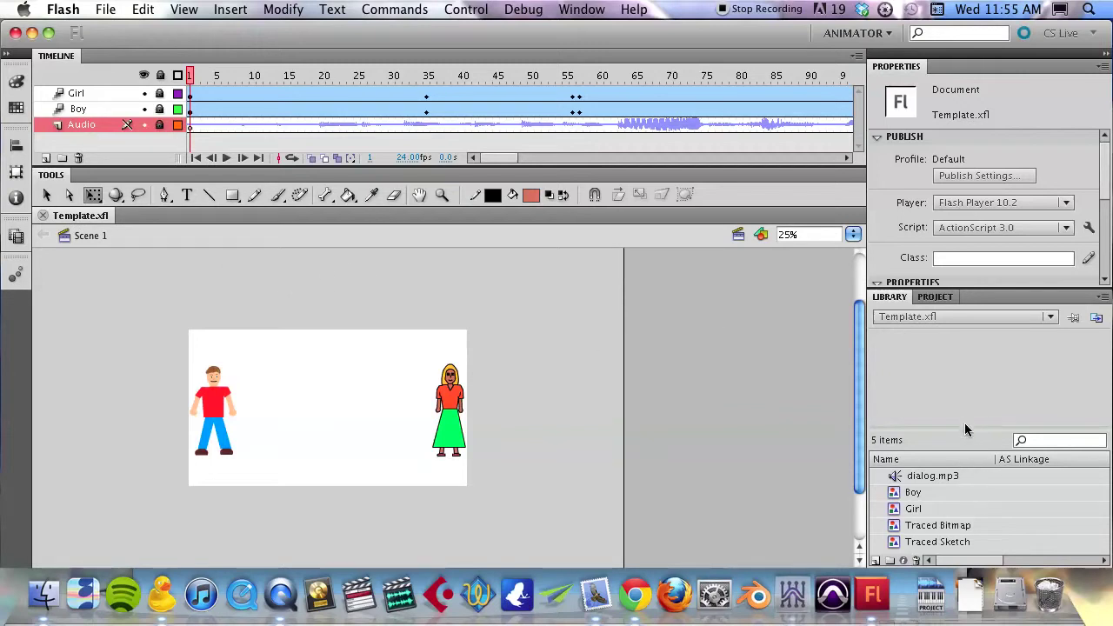
Paste park.jpg and tree1.jpg into the Template library, bringing it to 7 items
left_click_drag(963, 426, 963, 385)
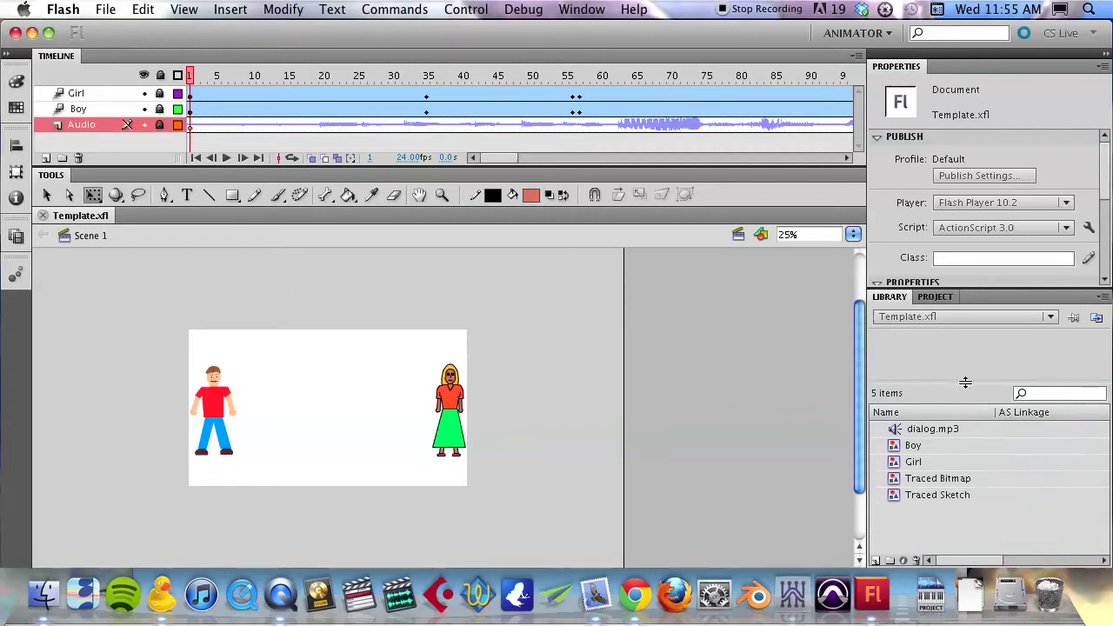
right_click(963, 513)
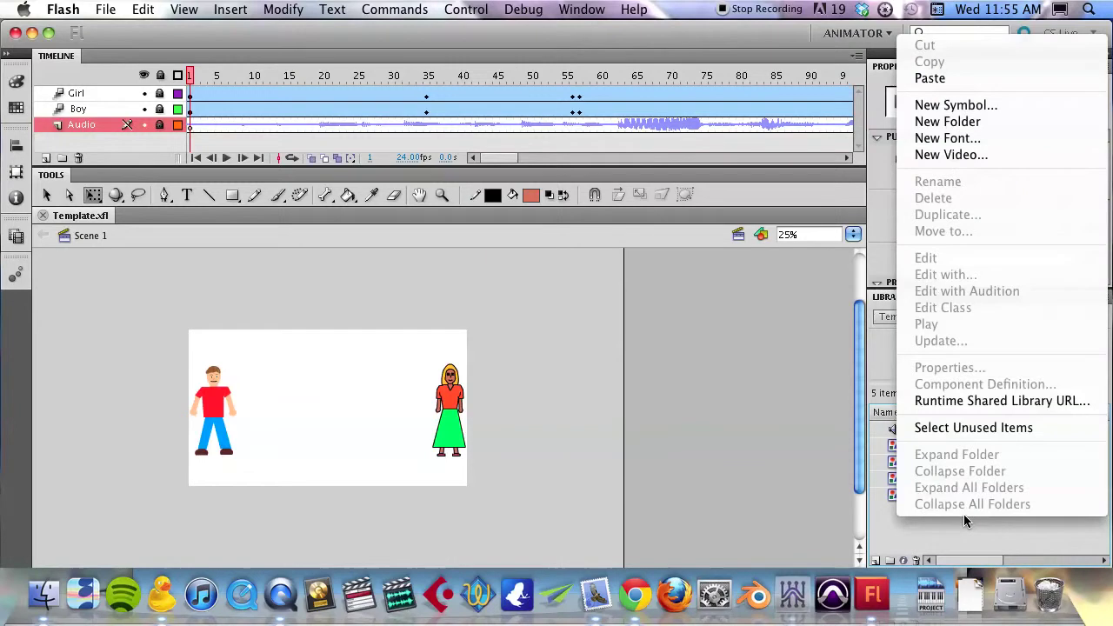
left_click(967, 84)
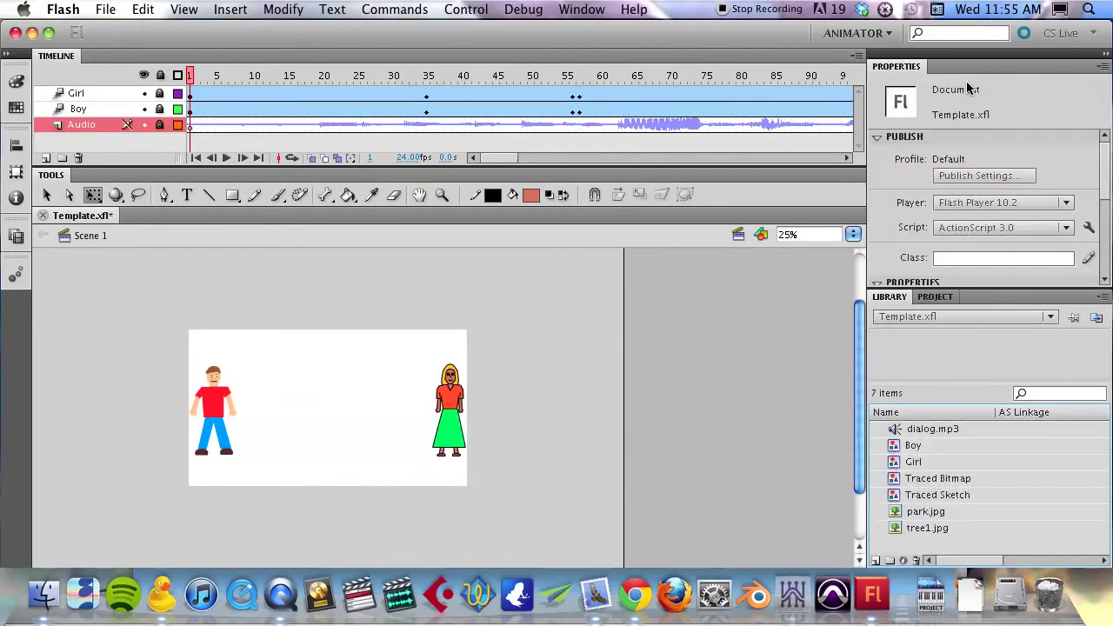
left_click(910, 513)
left_click(924, 530)
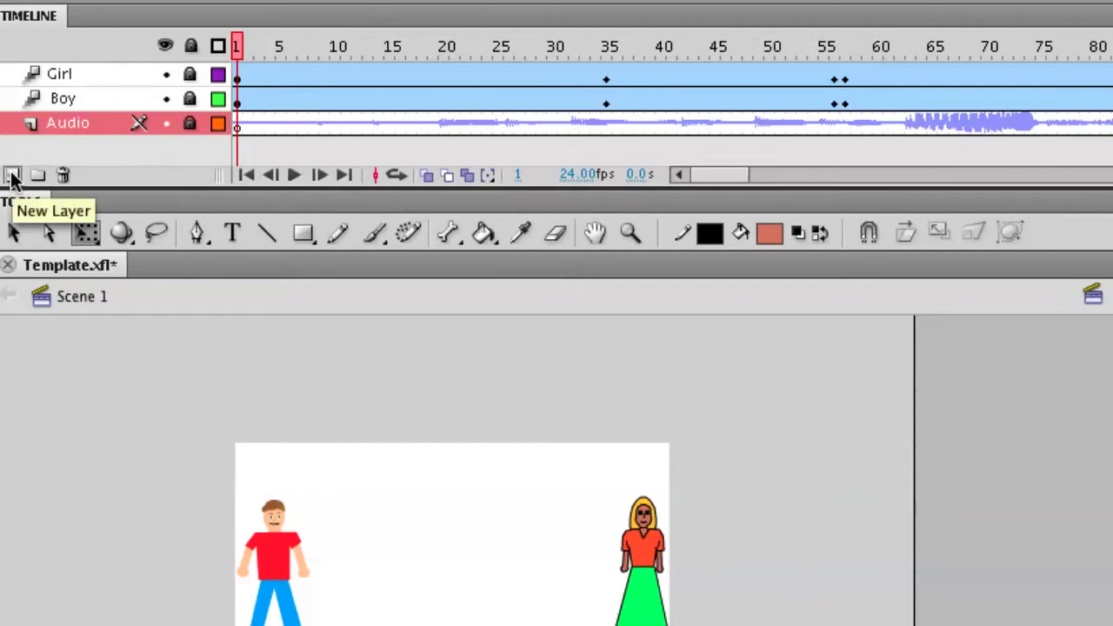
Add a new layer named 'Background' and lock the Boy layer, leaving Background editable
left_click(12, 176)
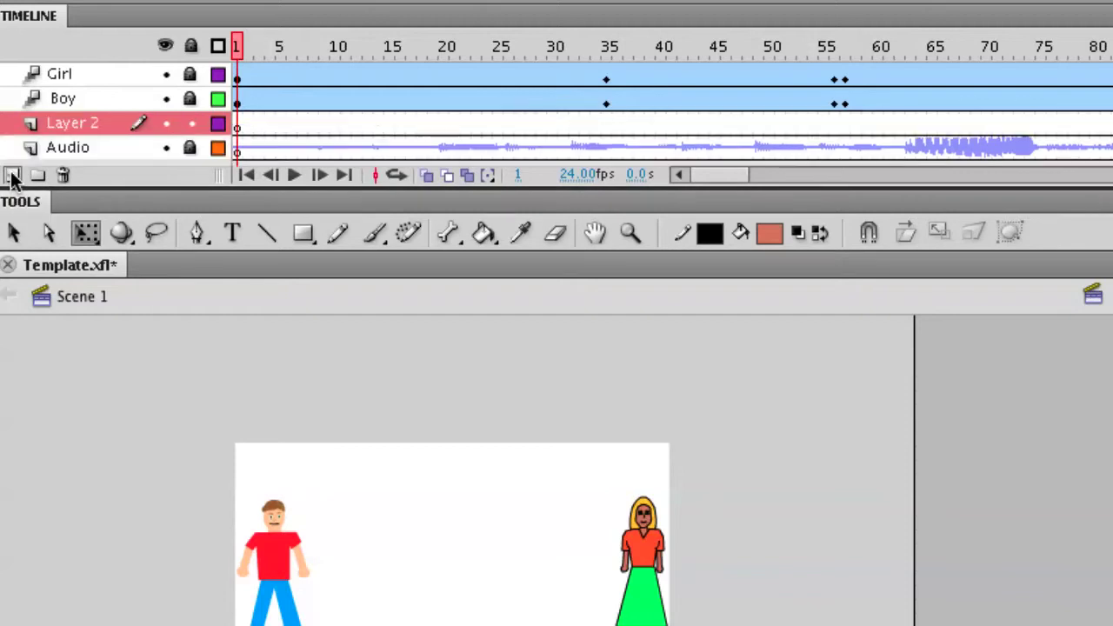
double_click(64, 124)
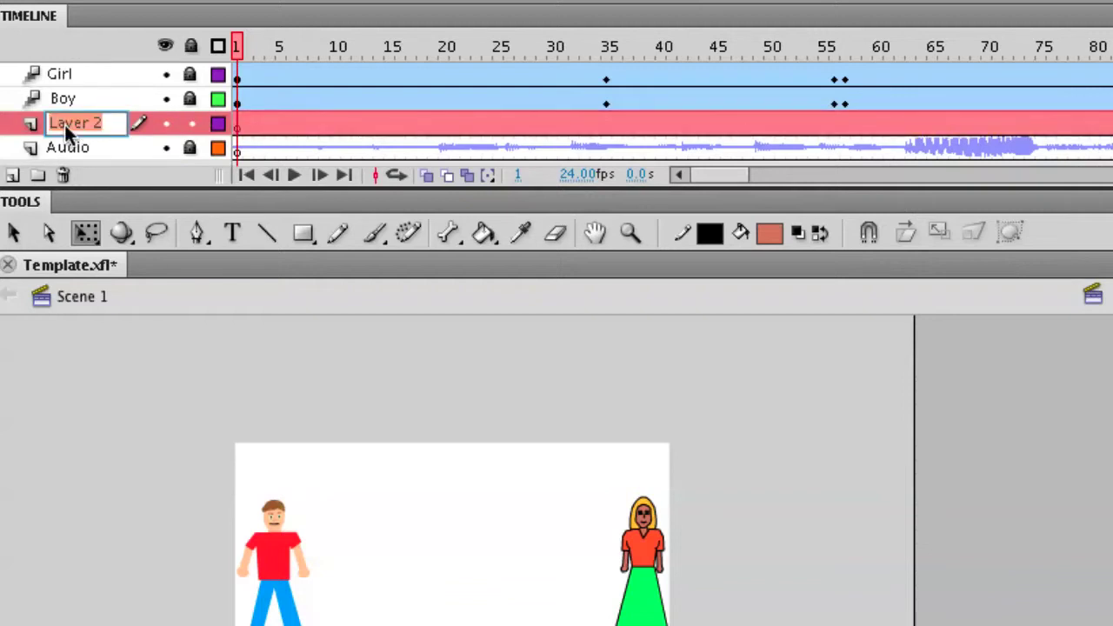
type("Back")
type("ground")
key("Return")
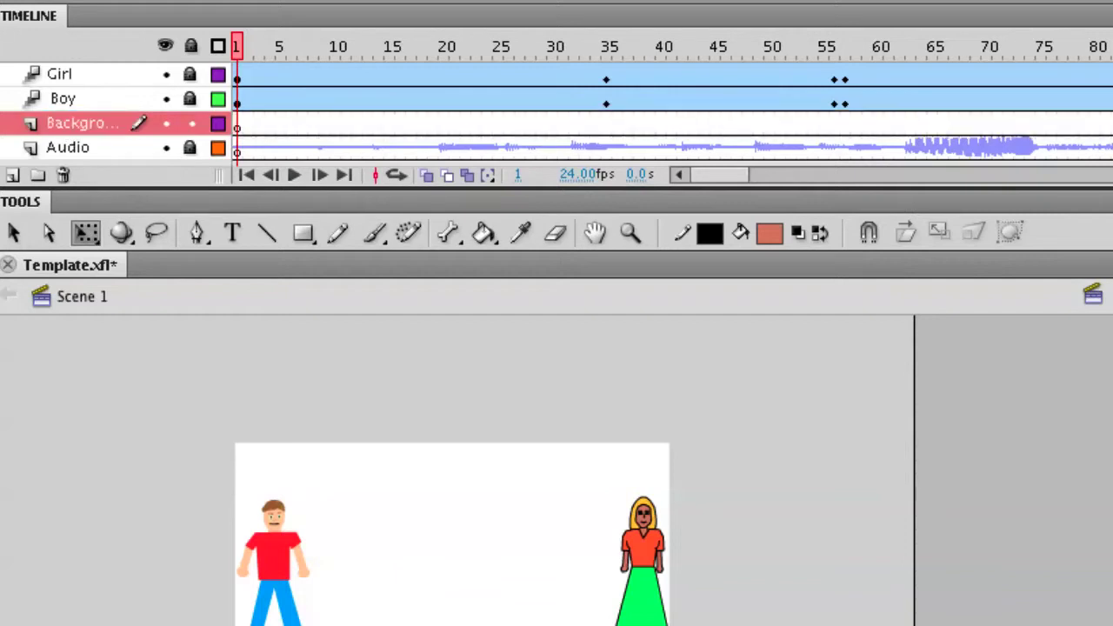
left_click(191, 99)
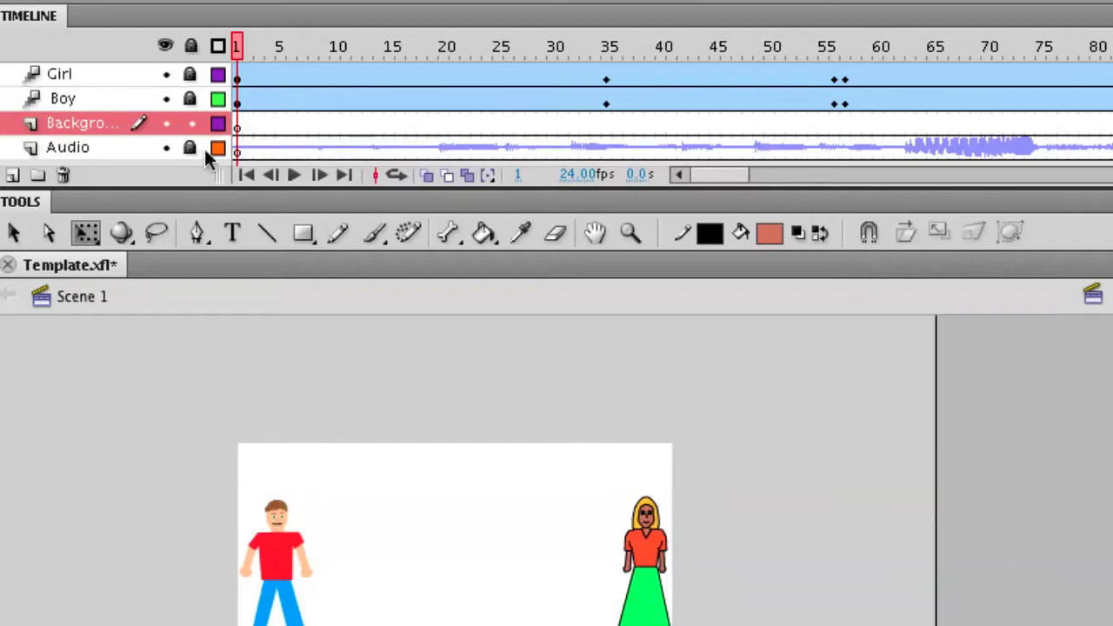
left_click(95, 126)
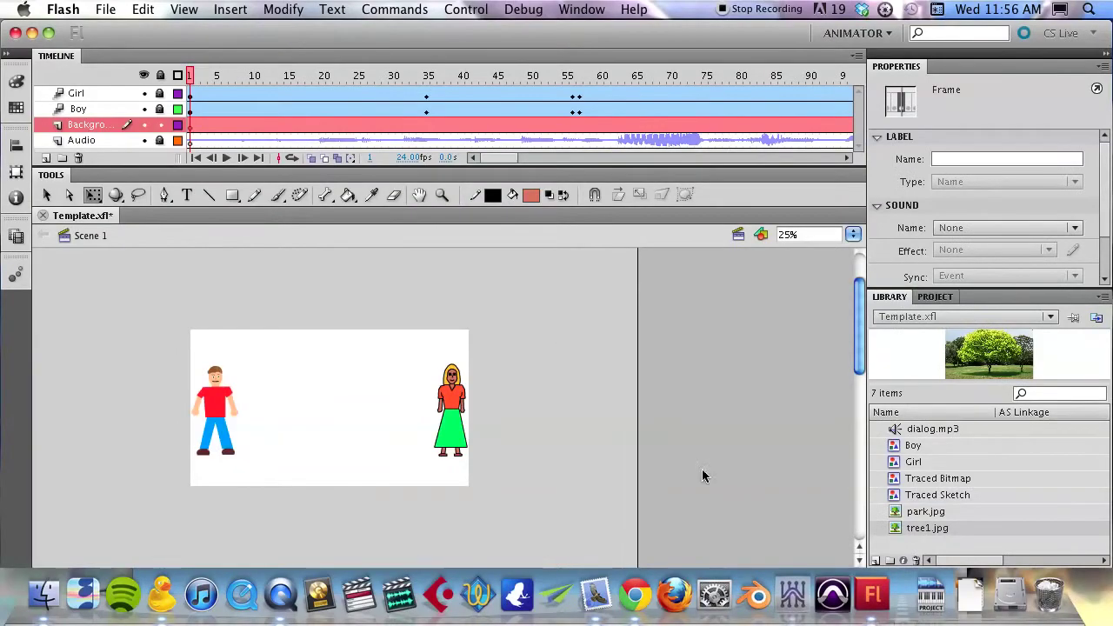
Place park.jpg on the Background layer, enlarged to about 2080×1162 to cover the stage
left_click(936, 513)
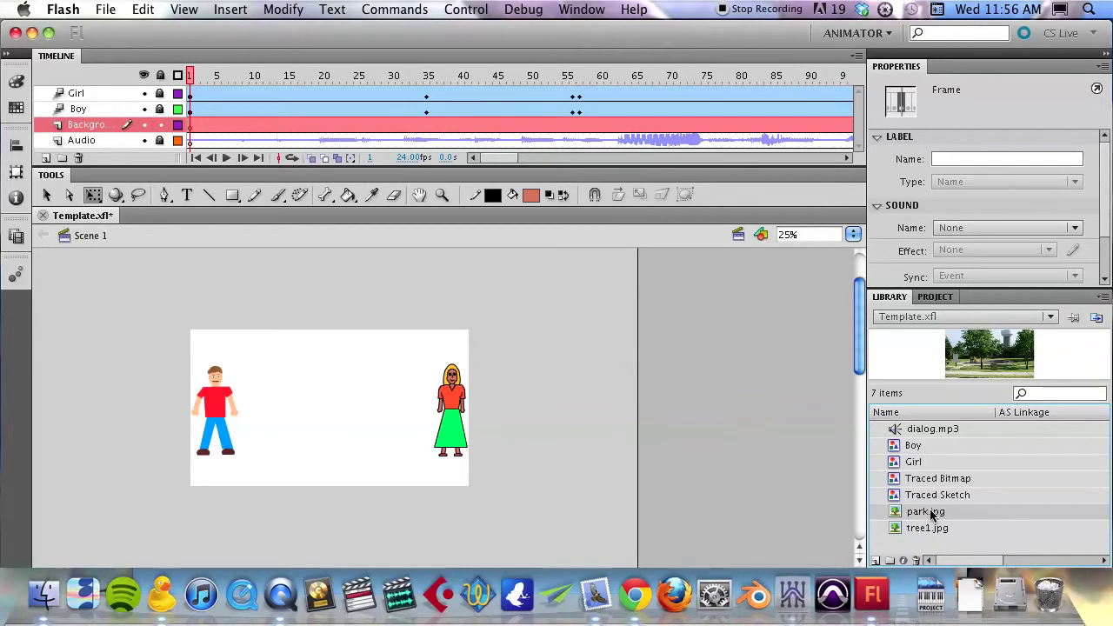
left_click_drag(932, 514, 293, 372)
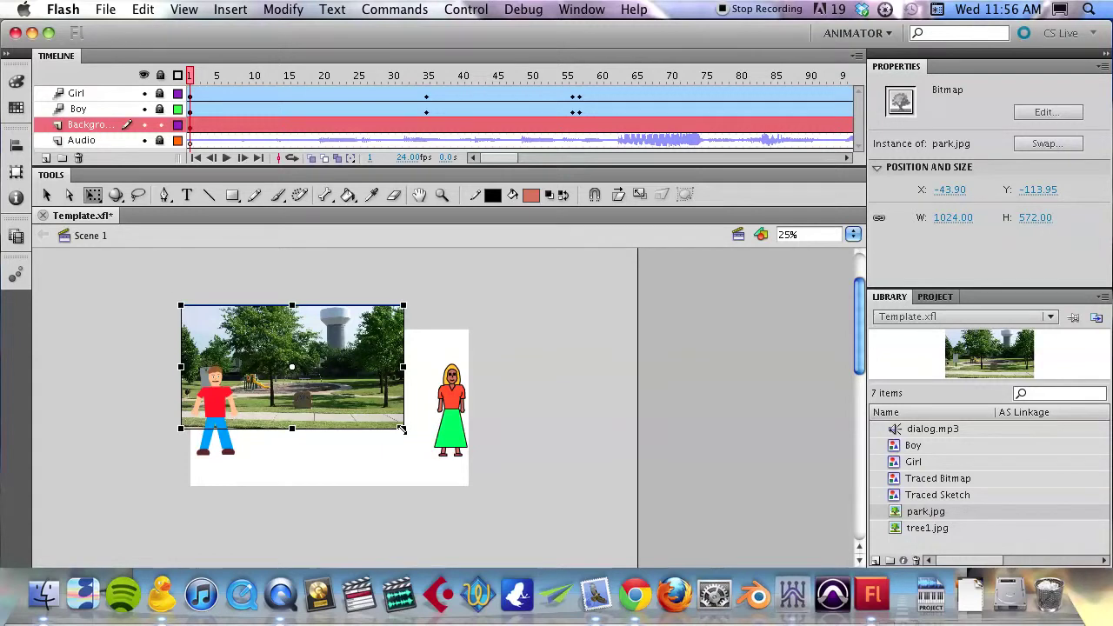
left_click_drag(402, 428, 516, 547)
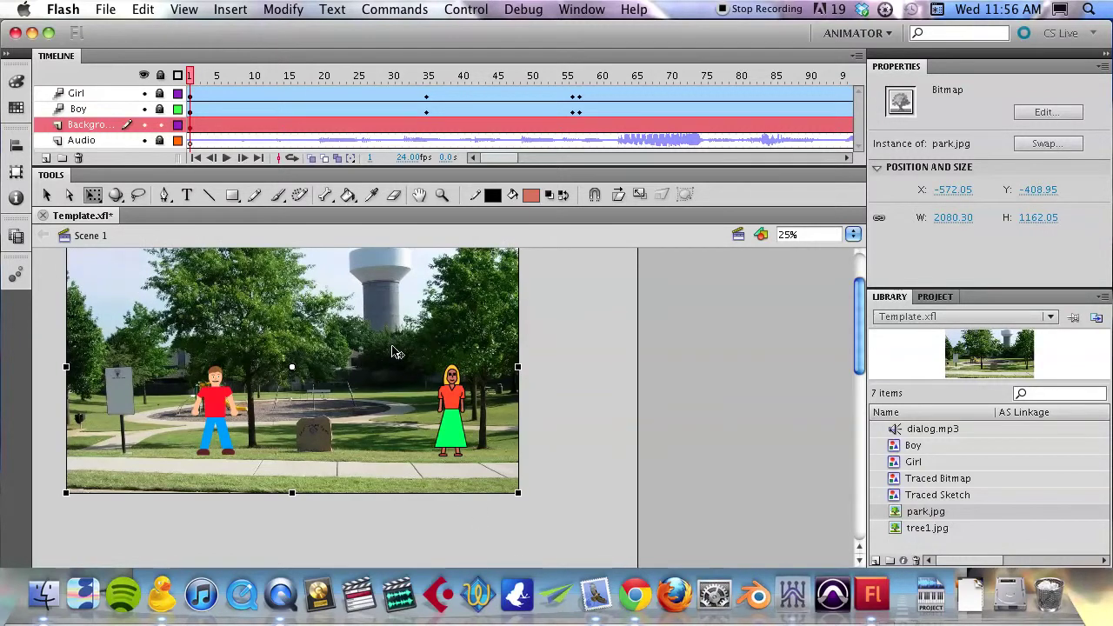
left_click_drag(385, 340, 450, 331)
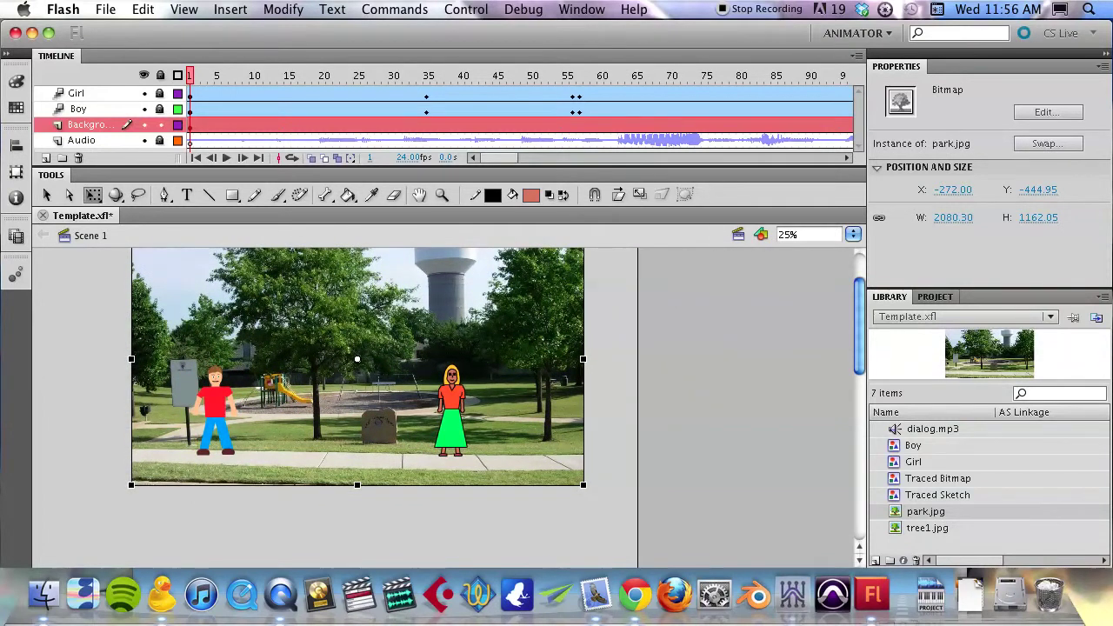
left_click(853, 235)
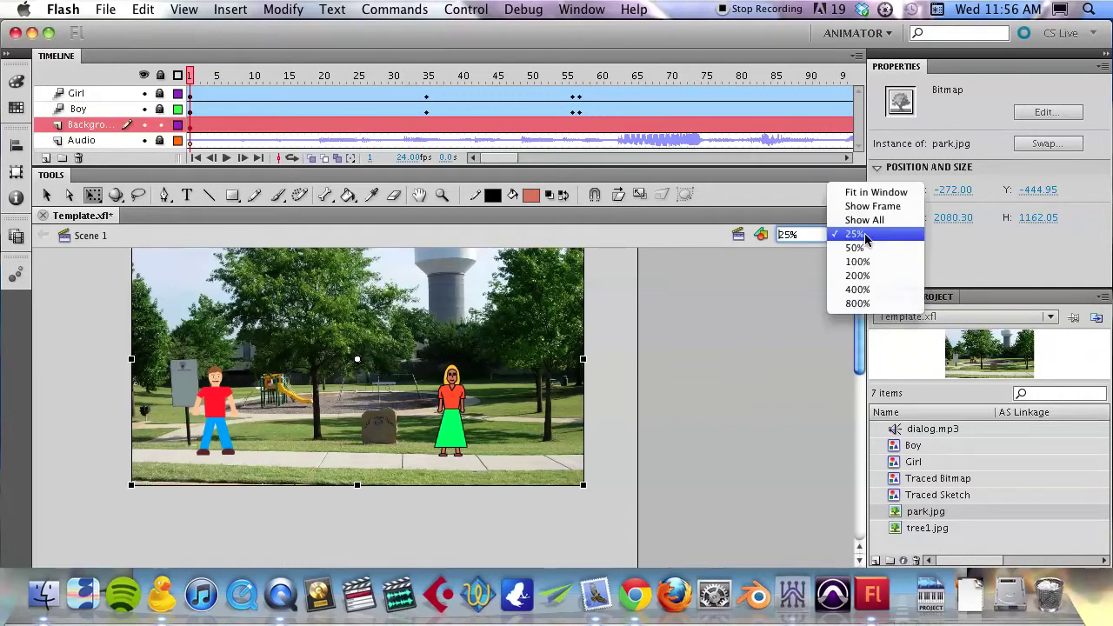
left_click(742, 350)
scroll(637, 380, "up", 3)
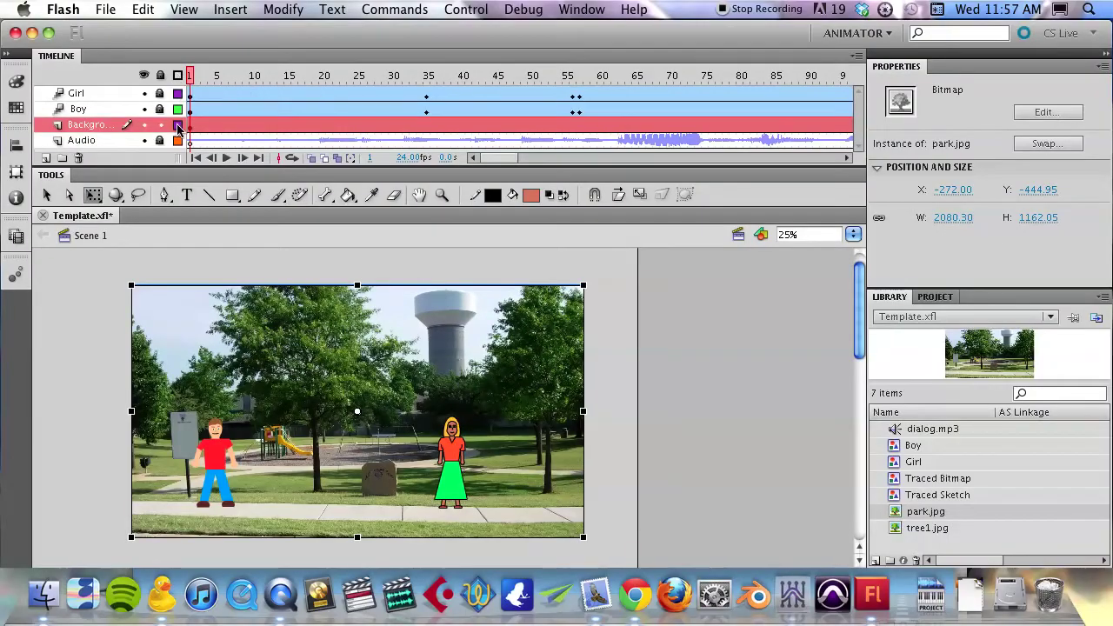
Reset the Background layer's outline, lock and visibility toggles so the park photo displays normally
left_click(178, 126)
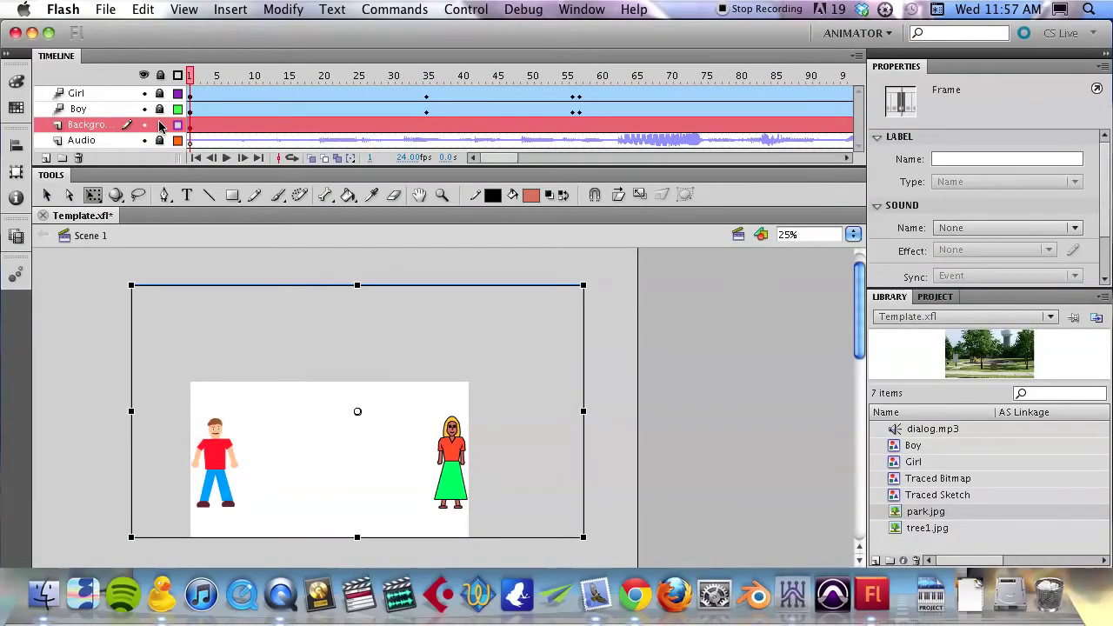
left_click(160, 125)
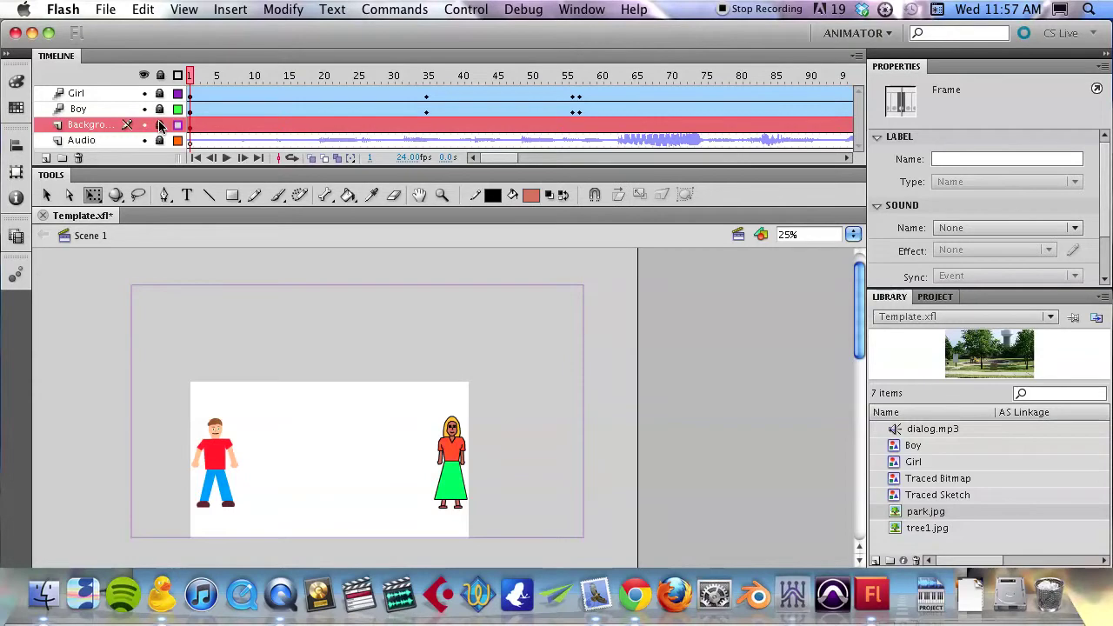
left_click(160, 125)
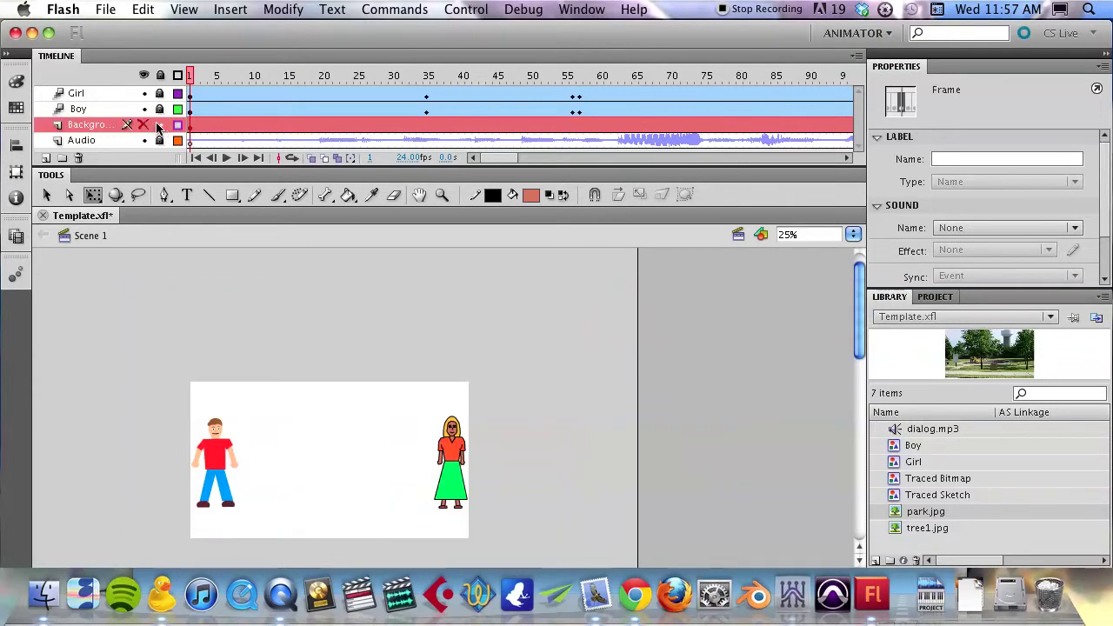
left_click(144, 124)
left_click(177, 124)
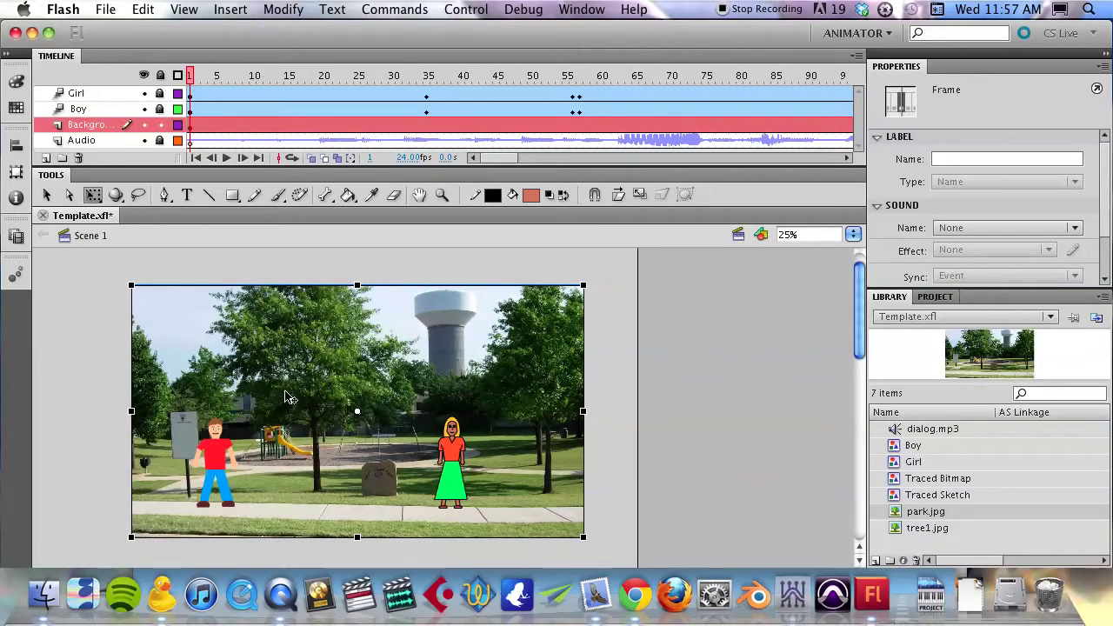
Create a classic tween on the Background layer's first frame, adding Tween 3 to the library
right_click(192, 132)
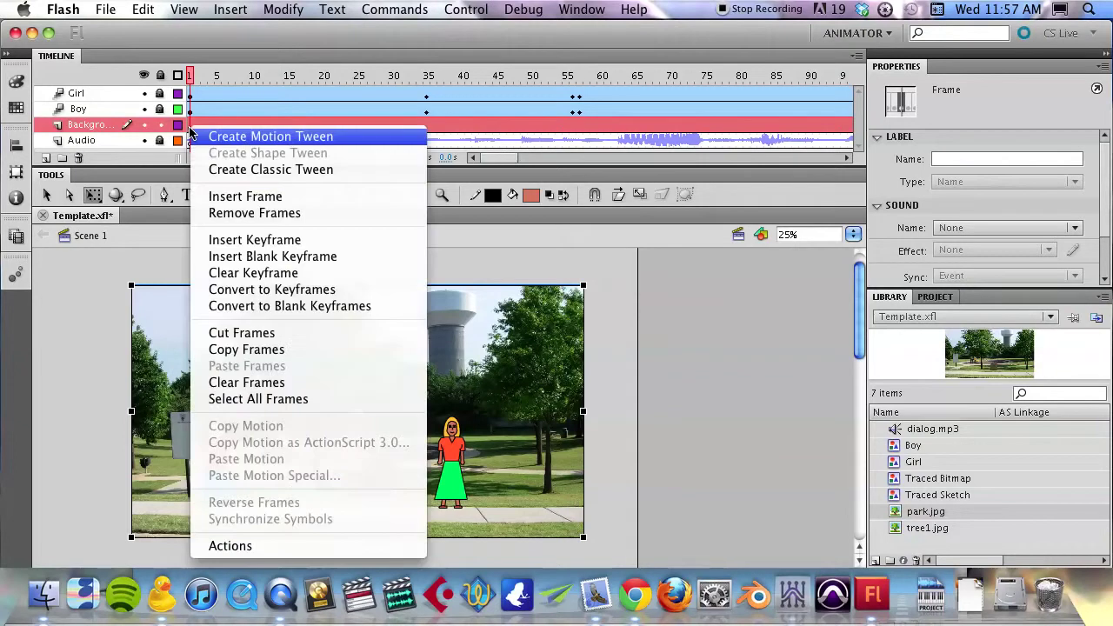
left_click(219, 169)
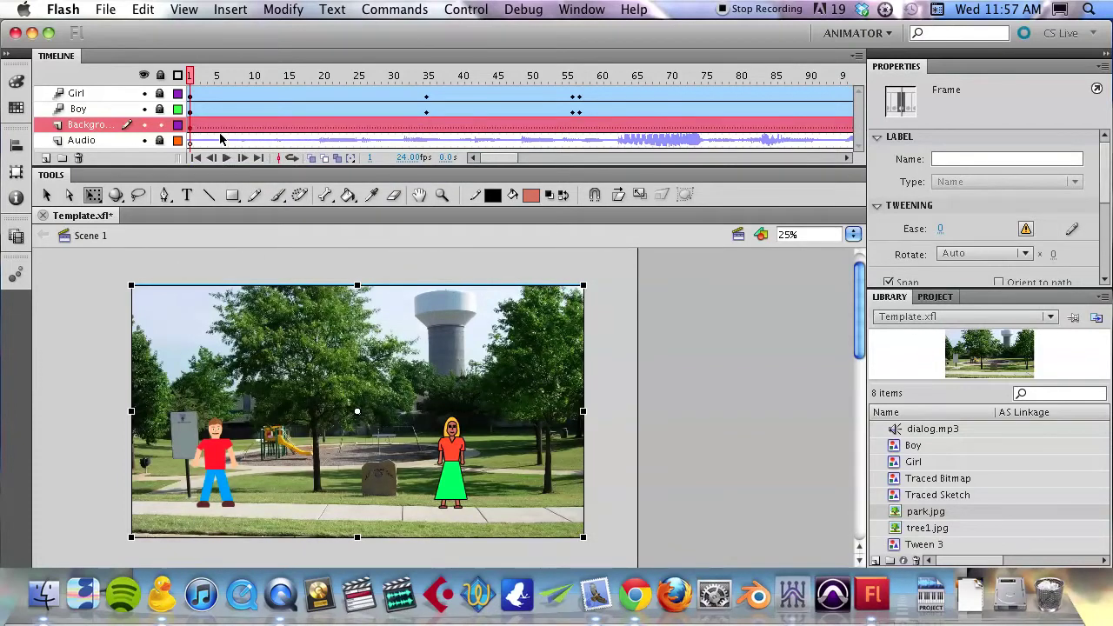
left_click(219, 75)
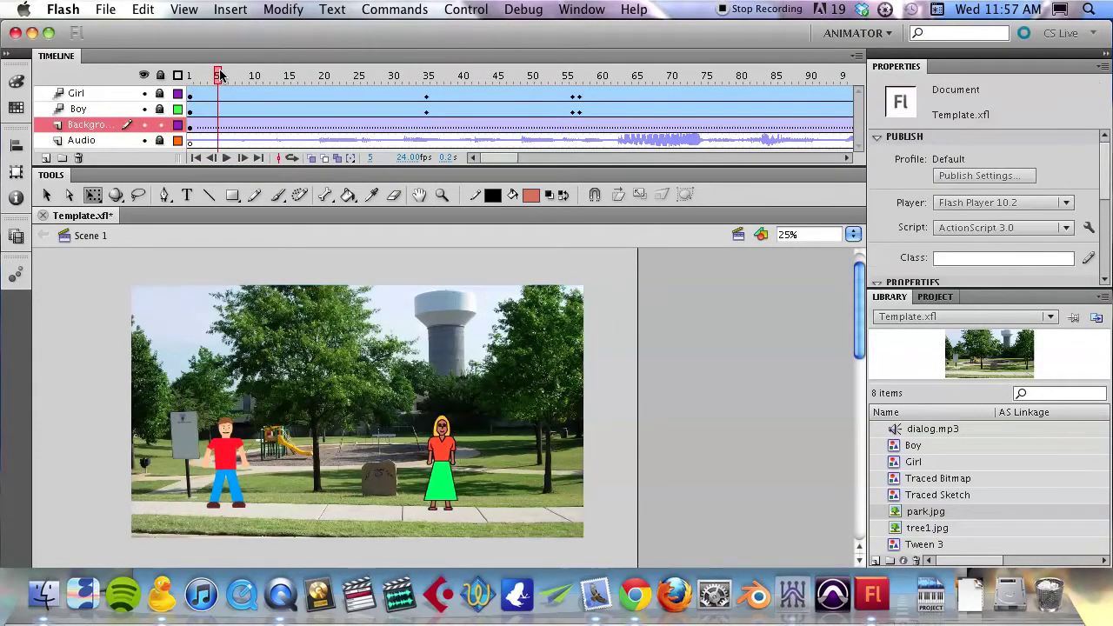
Add a Background keyframe at frame 35 with the park photo scaled up slightly, then preview
right_click(426, 128)
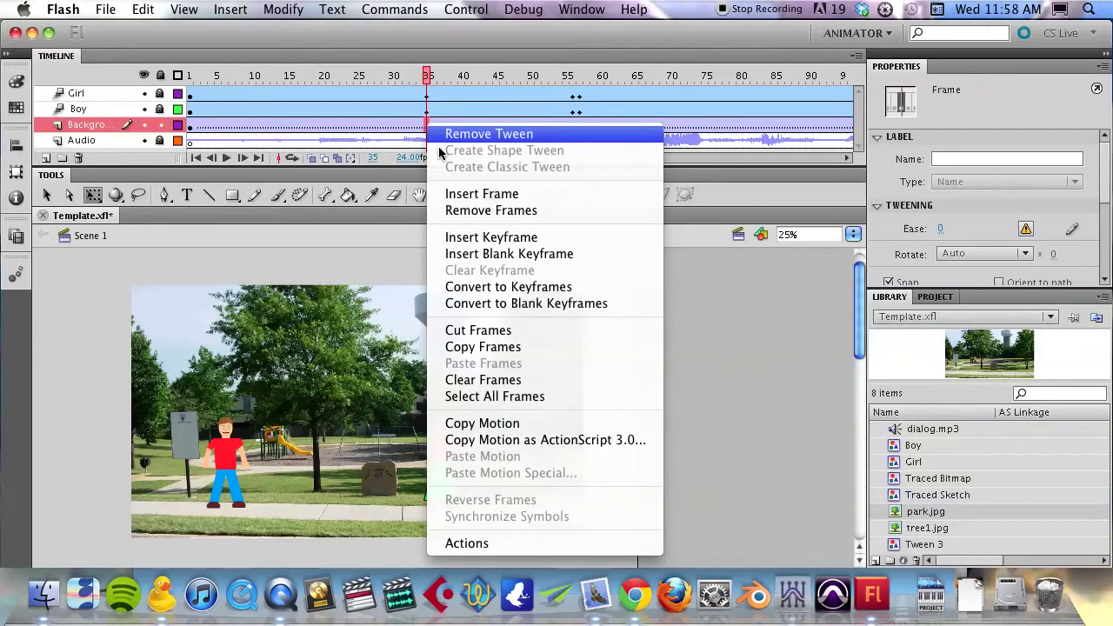
left_click(487, 237)
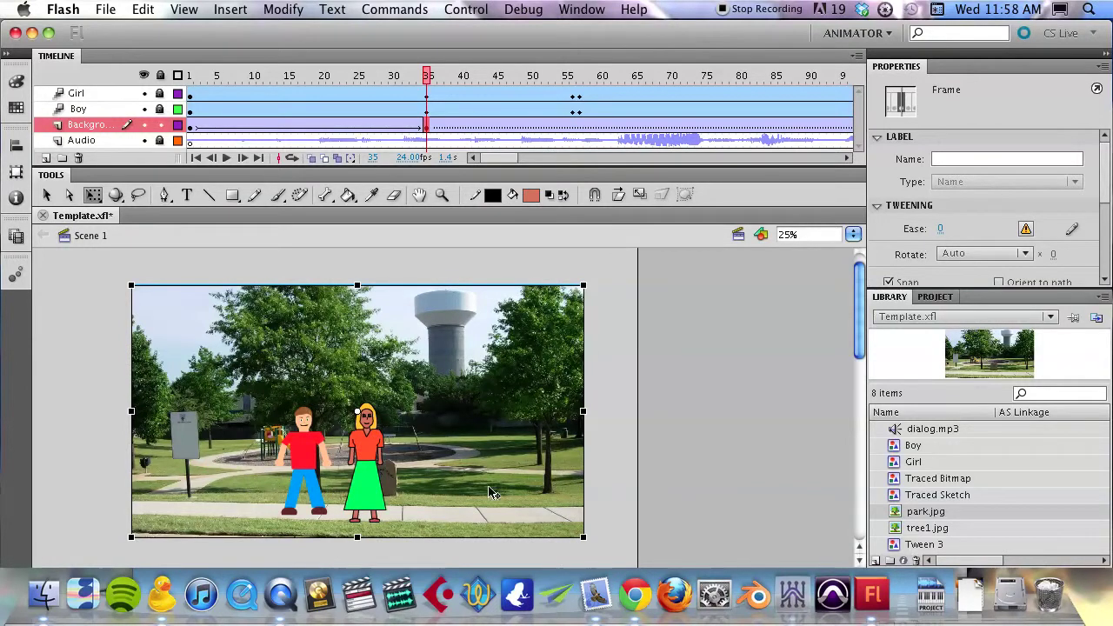
left_click_drag(583, 542, 607, 586)
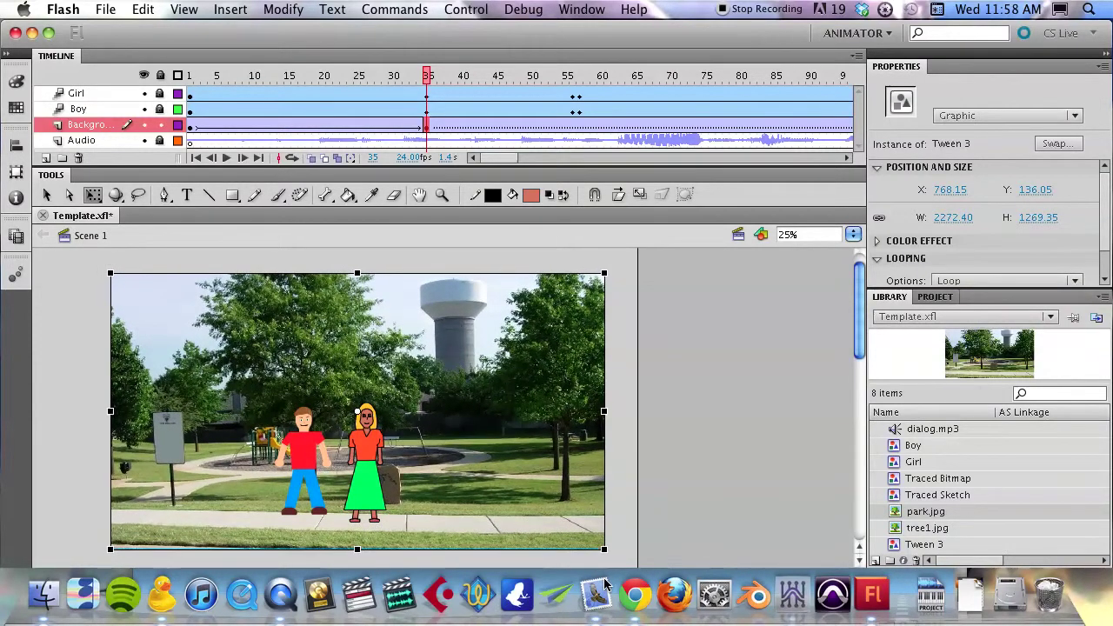
left_click(189, 76)
key("Return")
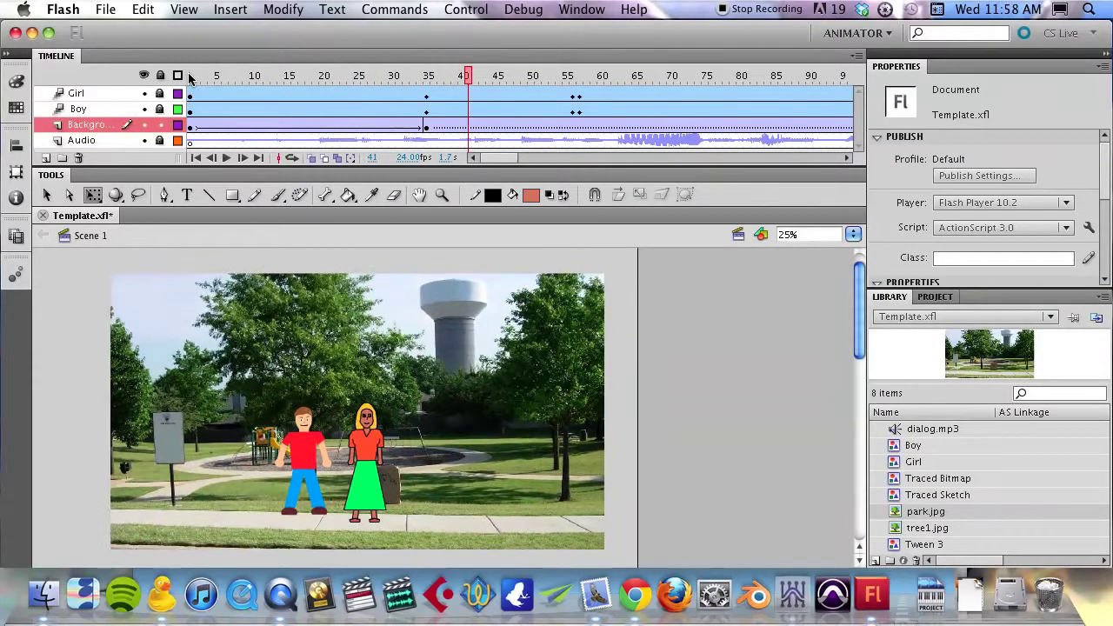
left_click(426, 127)
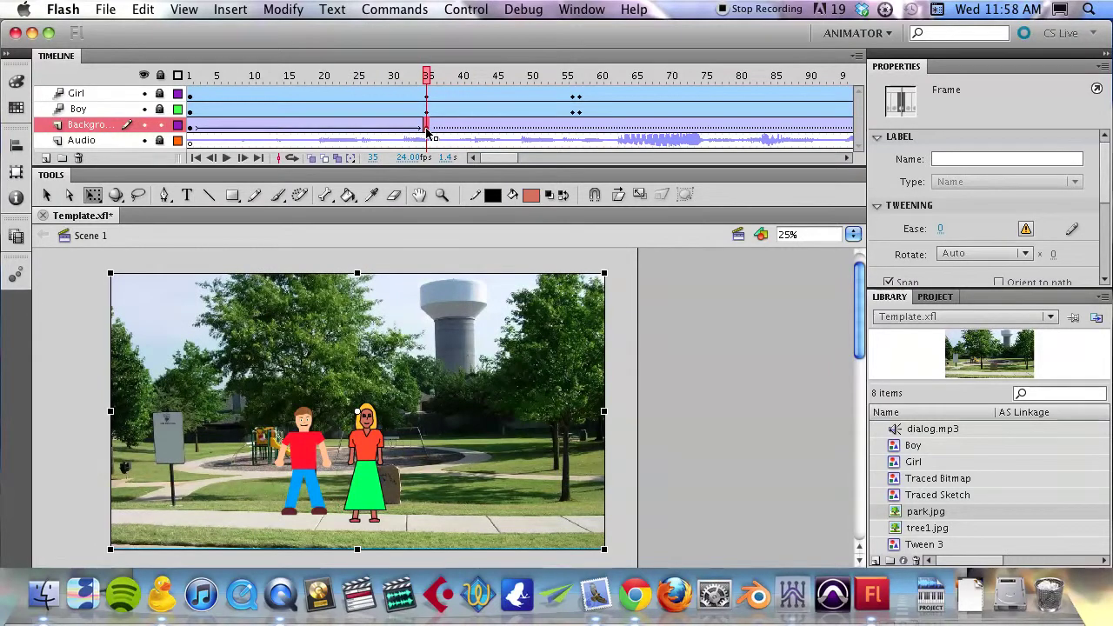
Hold the zoomed size with a keyframe at frame 56, then step to frame 57
left_click(571, 127)
key("F6")
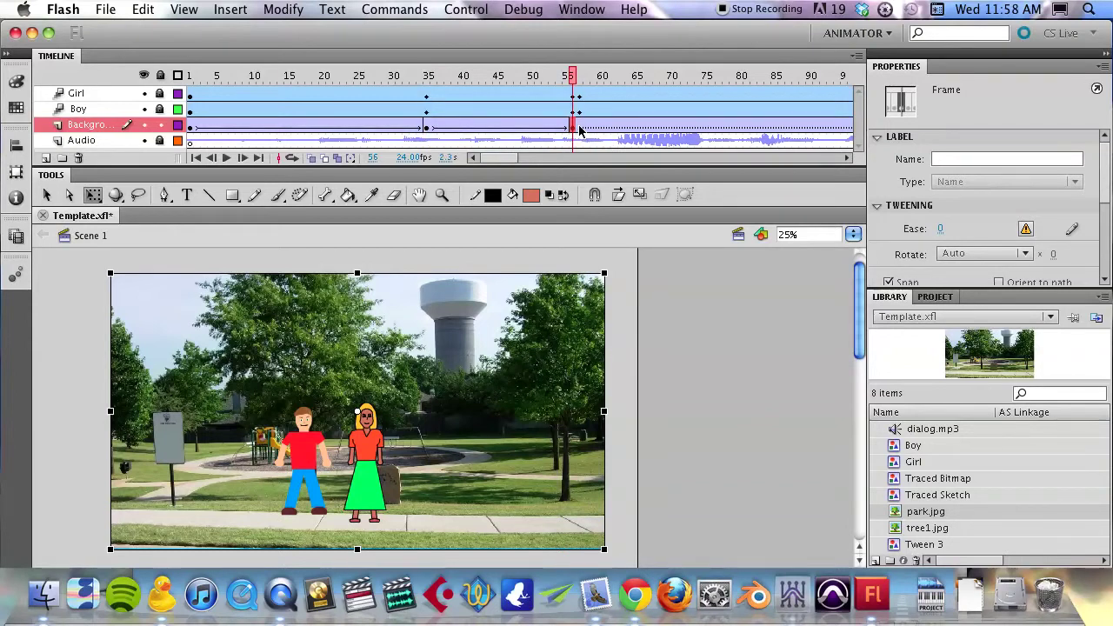
left_click(572, 76)
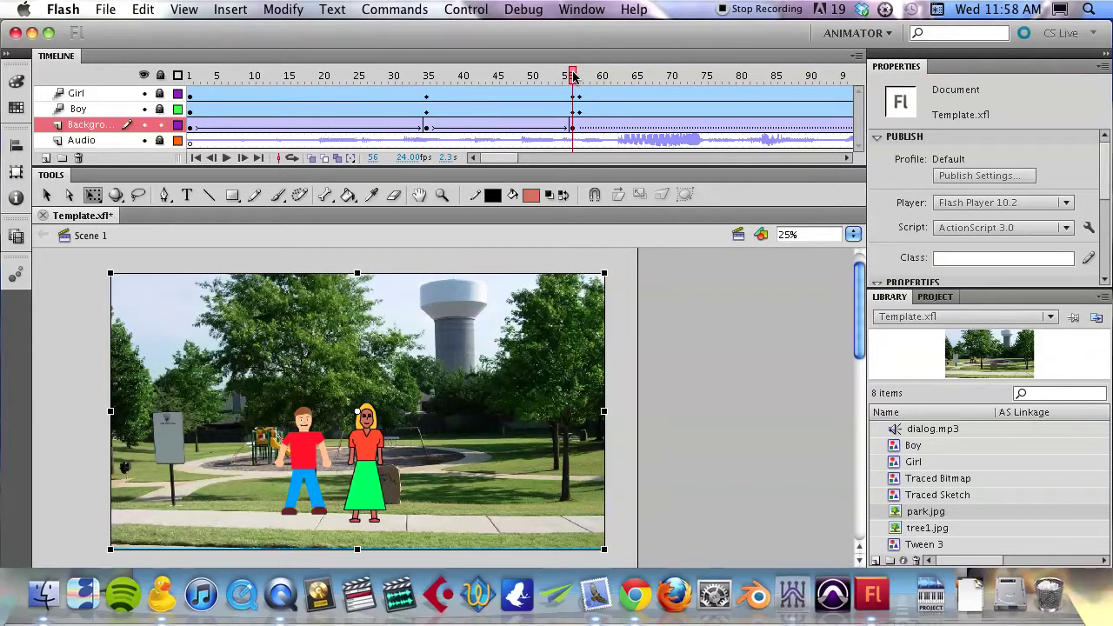
left_click_drag(572, 75, 578, 77)
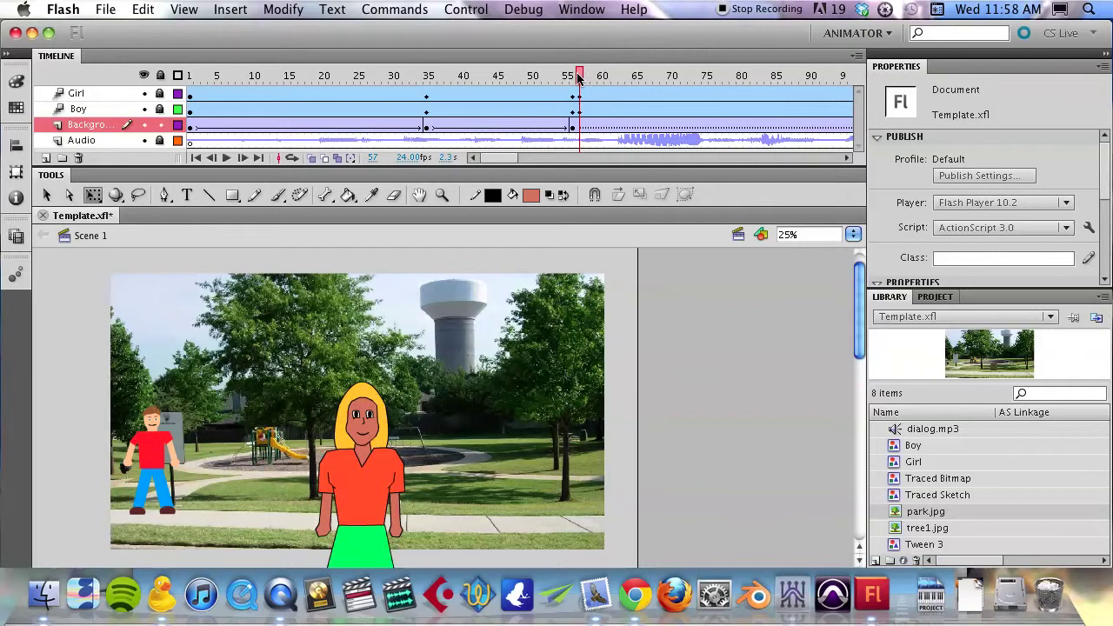
Insert a Background keyframe at frame 57 and delete the park photo from it
right_click(580, 130)
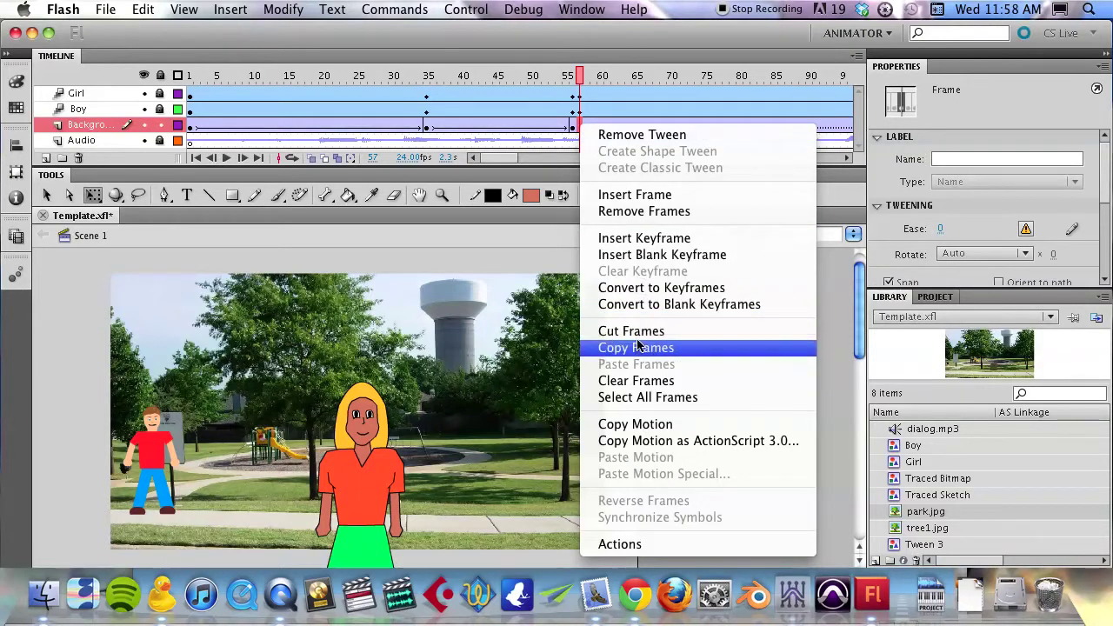
left_click(648, 240)
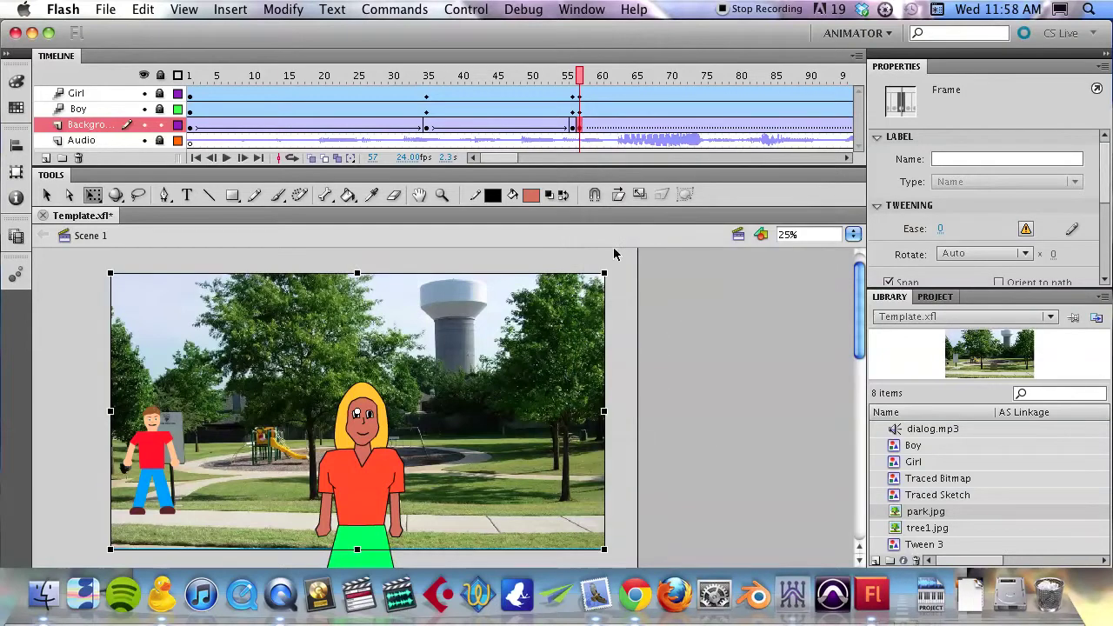
left_click(602, 329)
key("Delete")
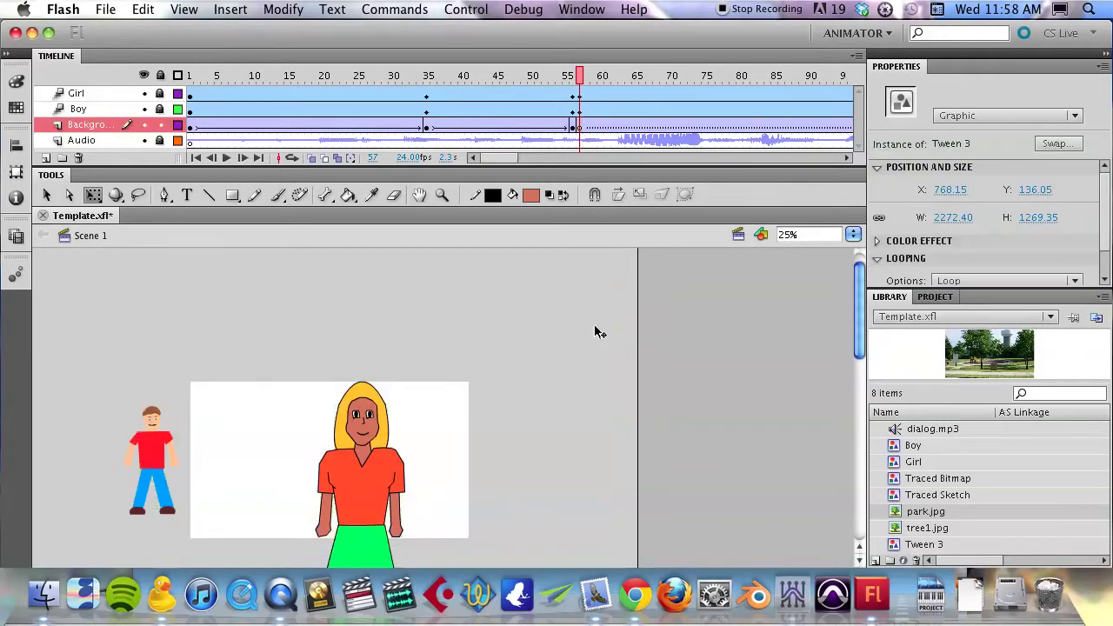
Place tree1.jpg on the stage and enlarge it to fill the frame
left_click(931, 530)
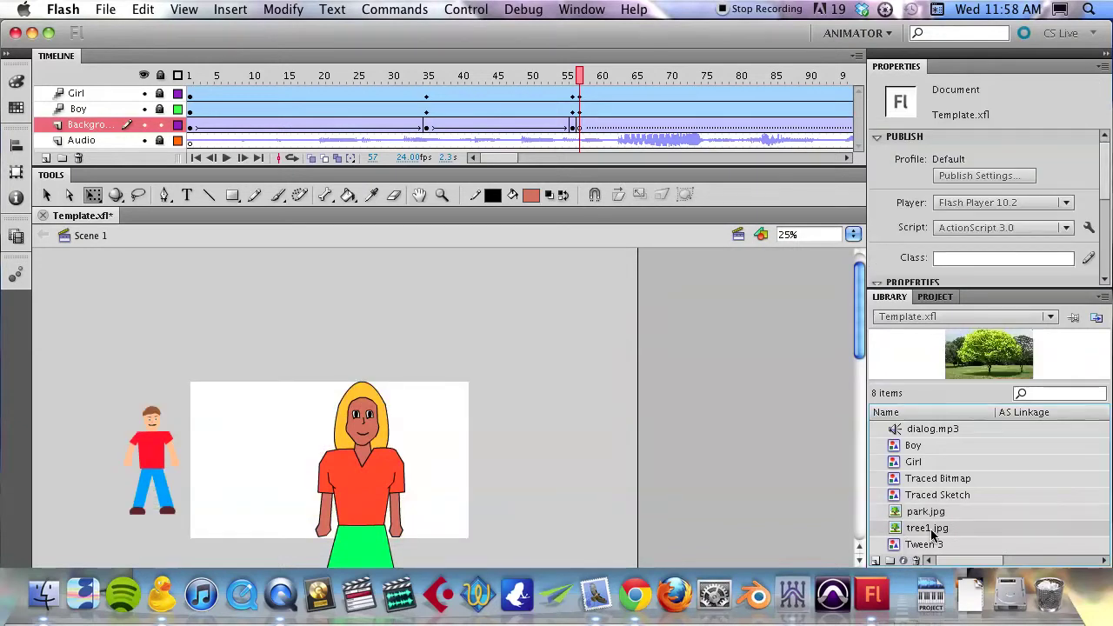
left_click_drag(939, 532, 301, 426)
left_click_drag(461, 536, 471, 543)
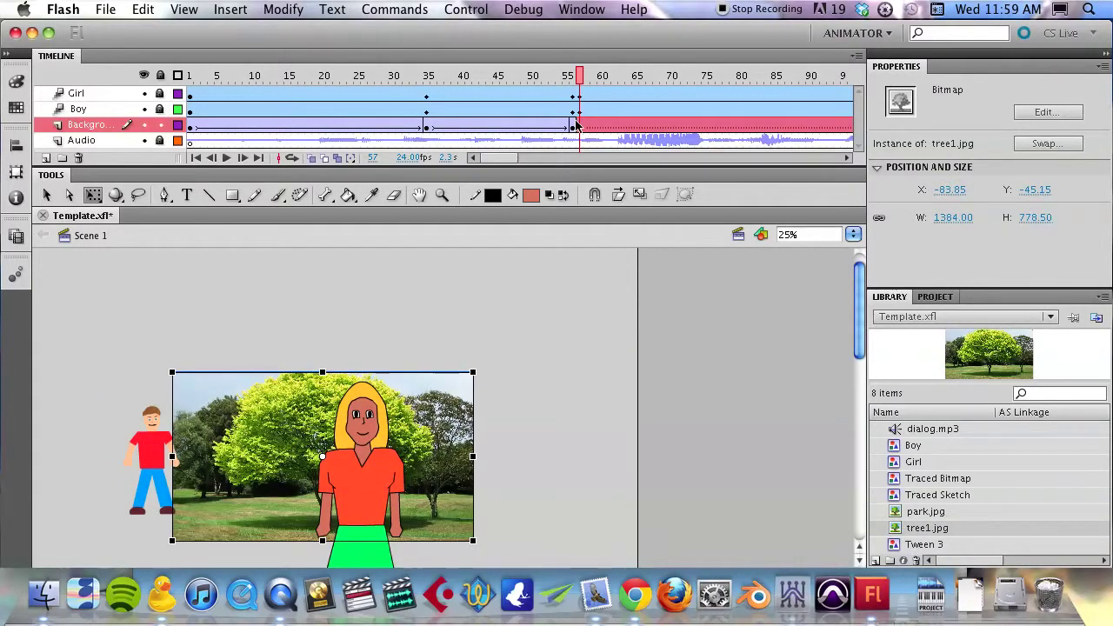
left_click_drag(500, 161, 511, 161)
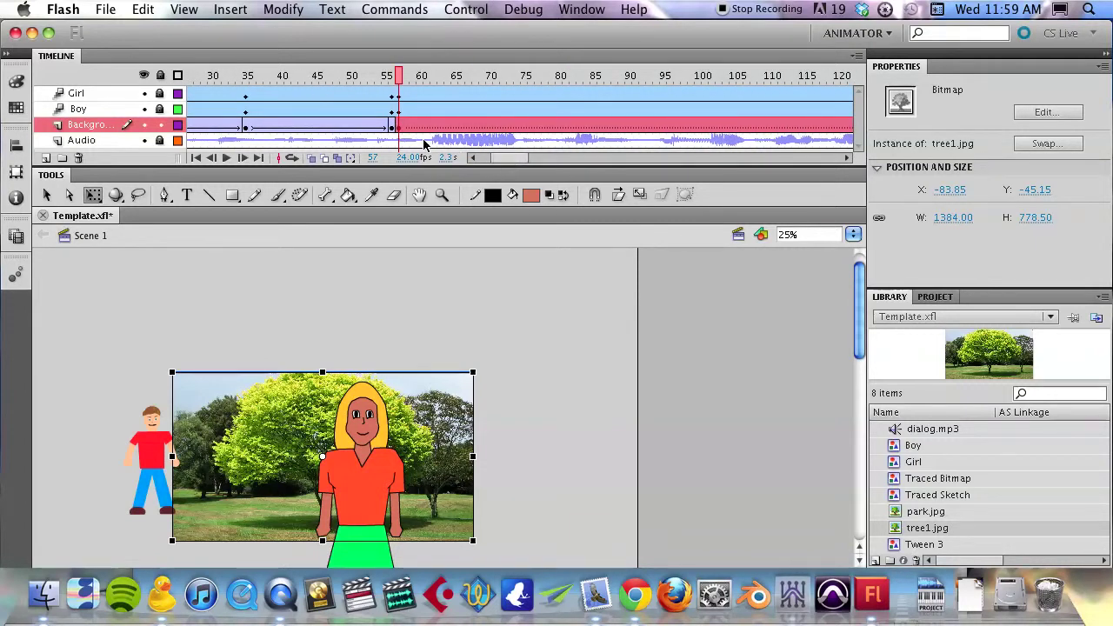
Extend the tree background further along the timeline to the boy's close-up at frame 159
left_click(399, 128)
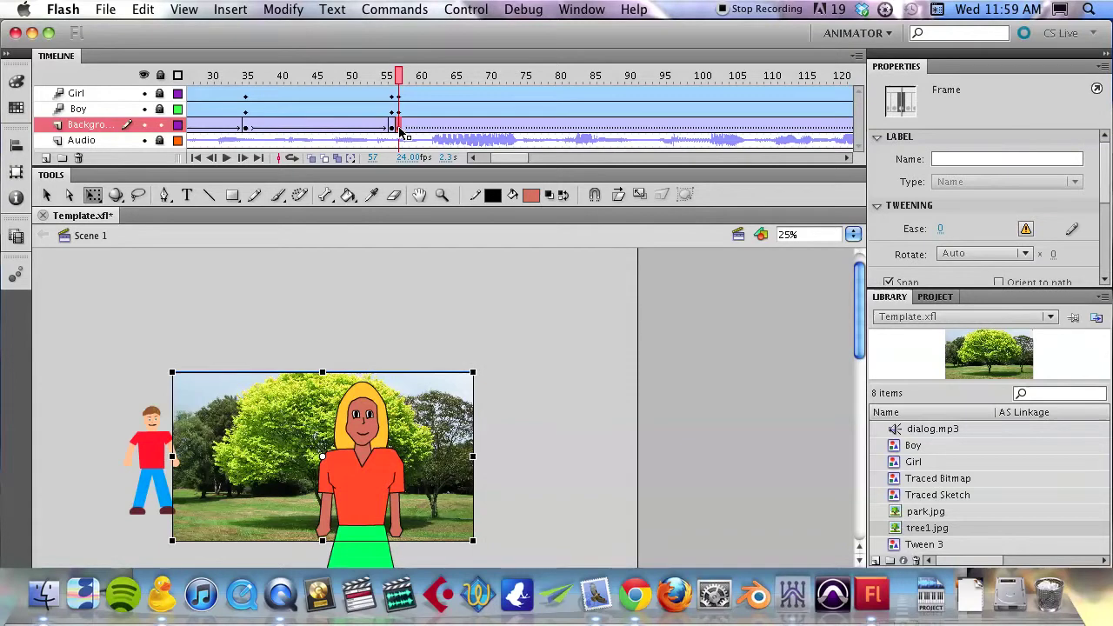
left_click_drag(399, 128, 619, 130)
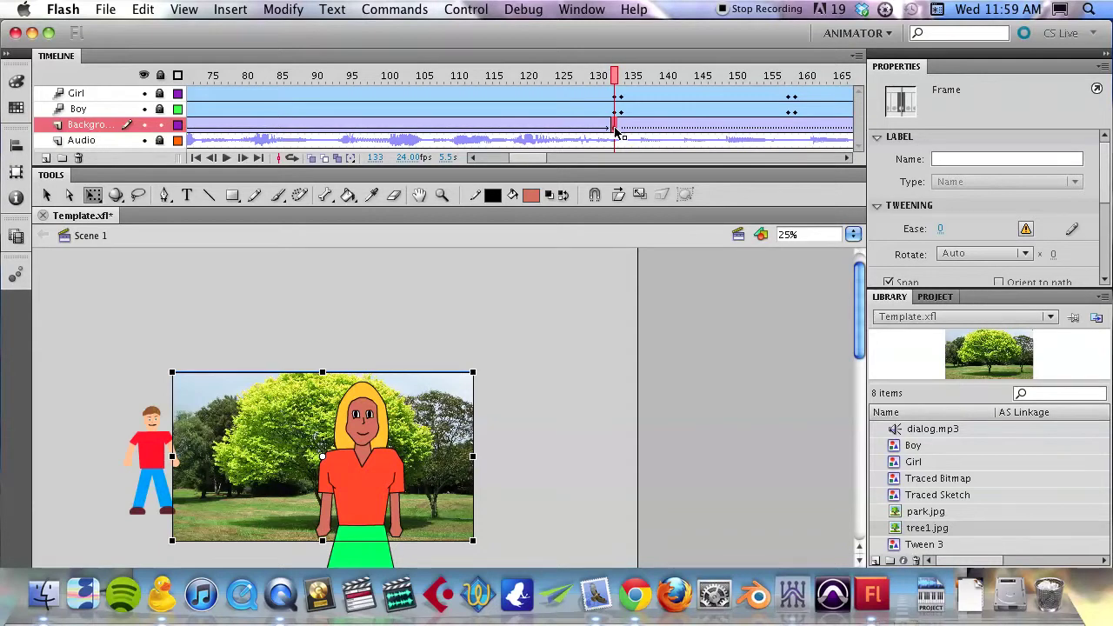
left_click(797, 128)
left_click(799, 131)
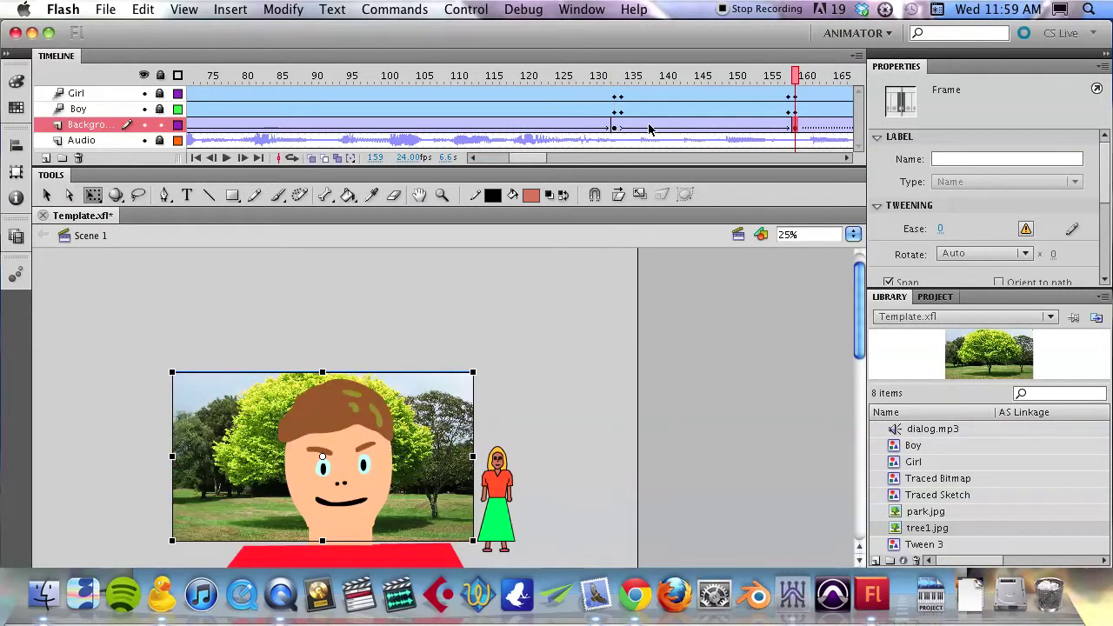
Add a Background keyframe at frame 134, place park.jpg on stage and delete the tree photo
right_click(619, 128)
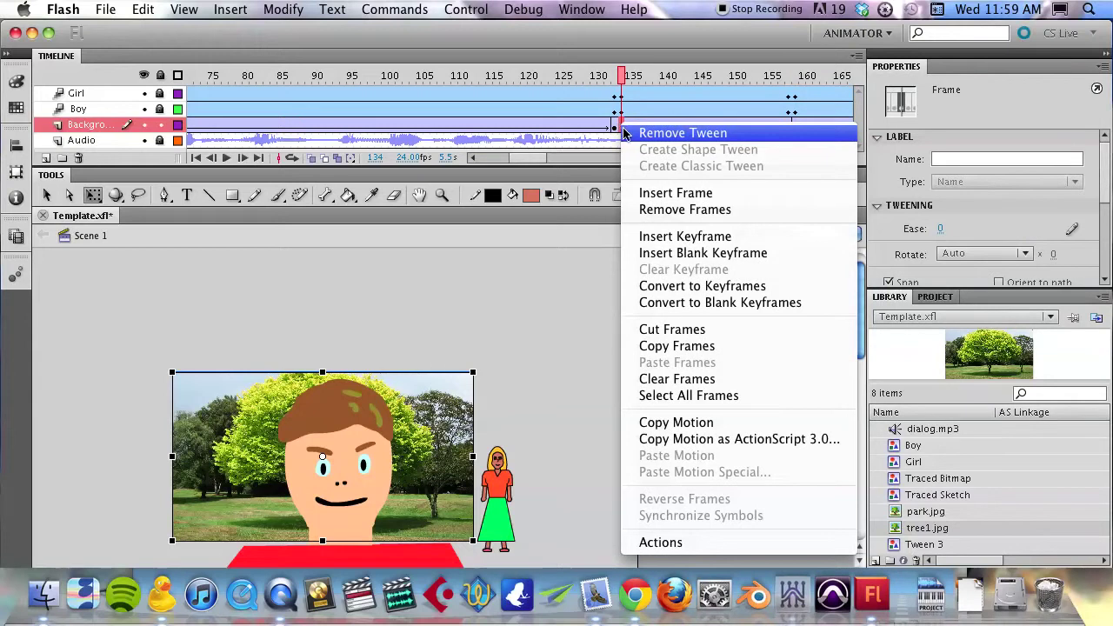
left_click(672, 236)
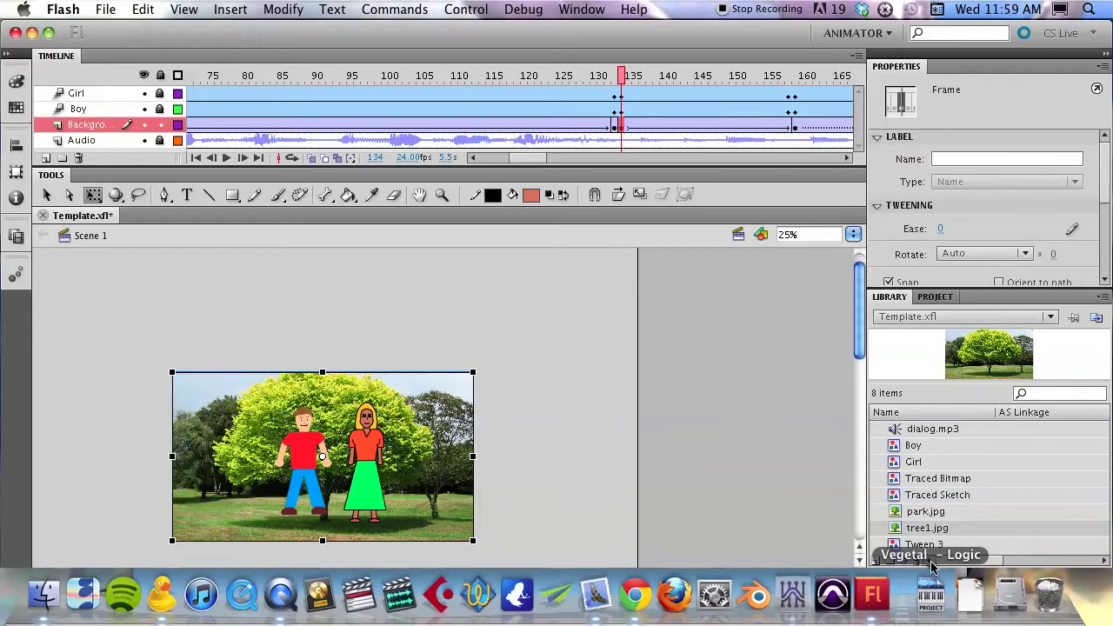
left_click(927, 512)
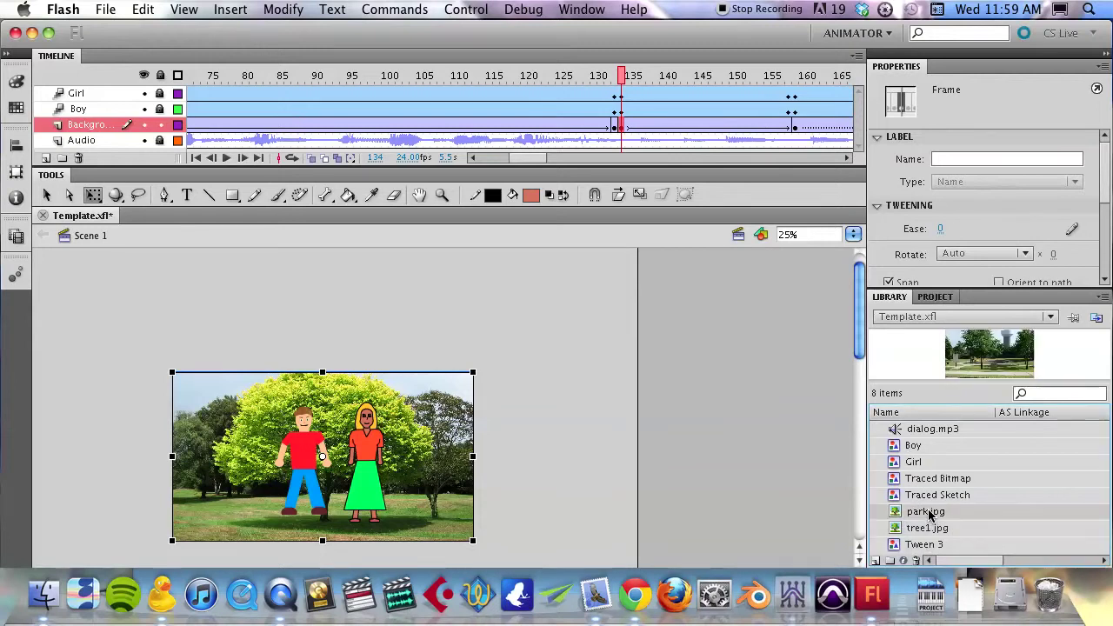
left_click_drag(472, 421, 533, 373)
key("Delete")
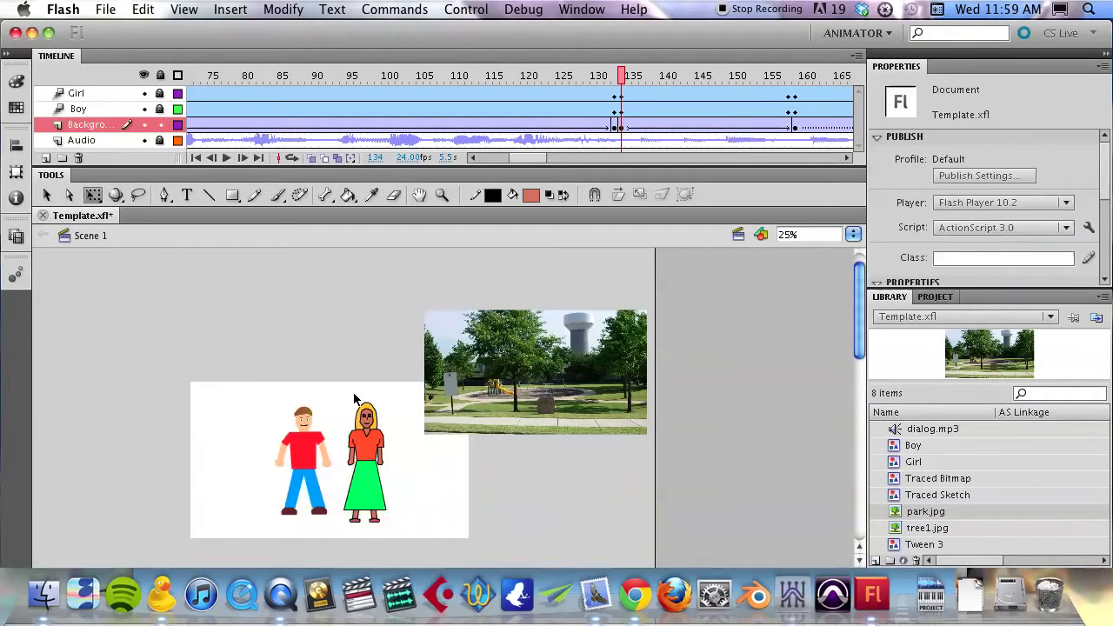
Position the park photo and enlarge it to 2208.30×1233.55 to fill the stage
left_click_drag(494, 386, 241, 422)
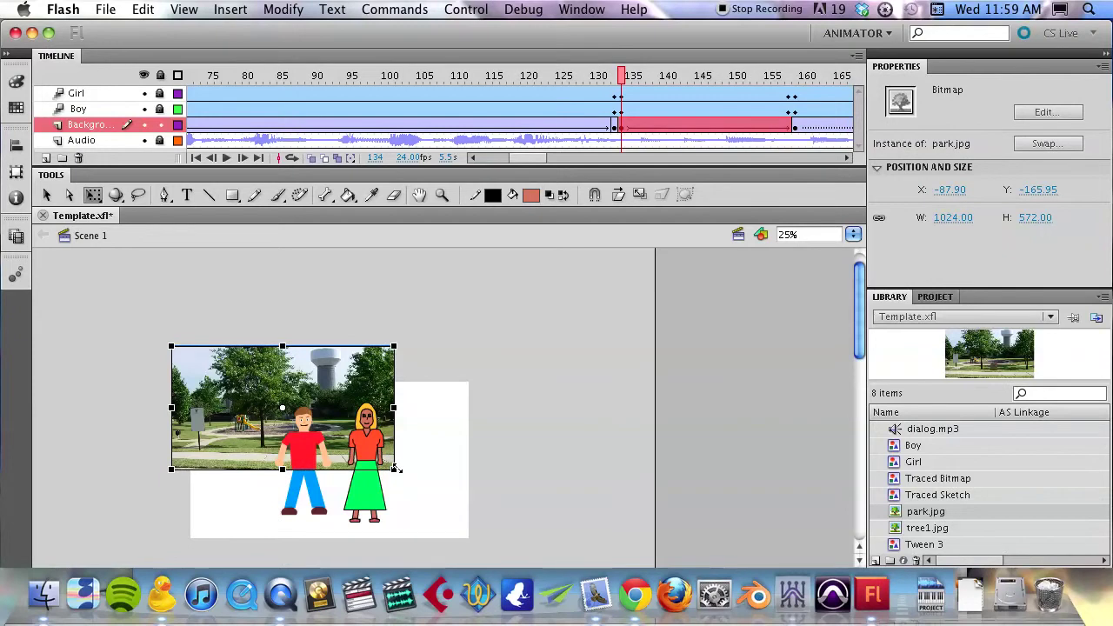
left_click_drag(394, 470, 527, 579)
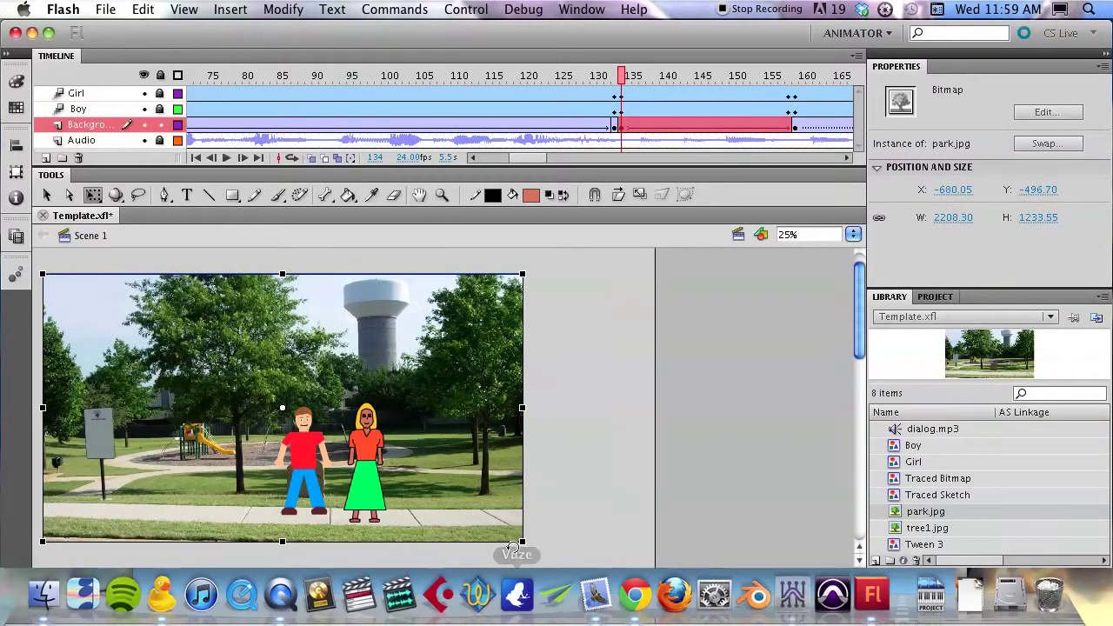
left_click_drag(510, 530, 509, 532)
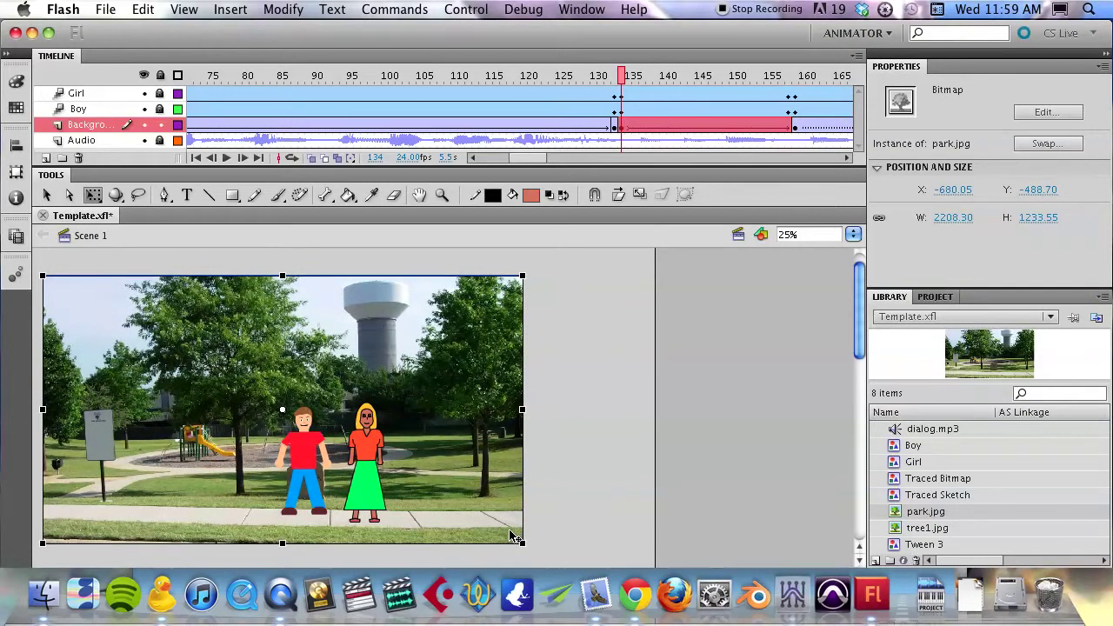
Move the Background keyframe from frame 134 to frame 158
left_click(622, 127)
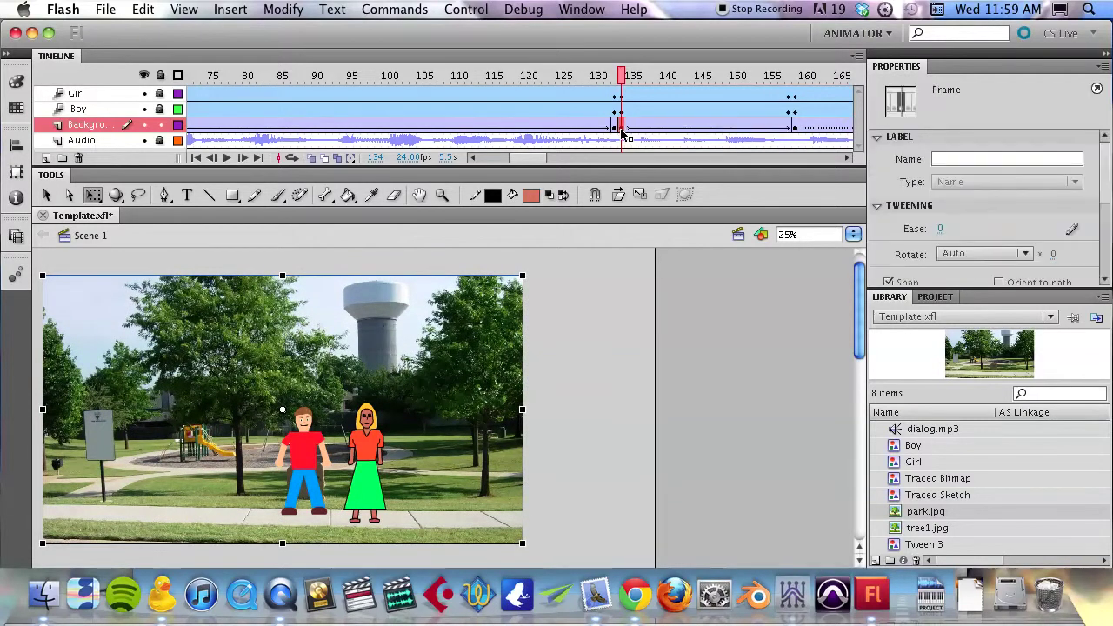
left_click_drag(623, 132, 790, 130)
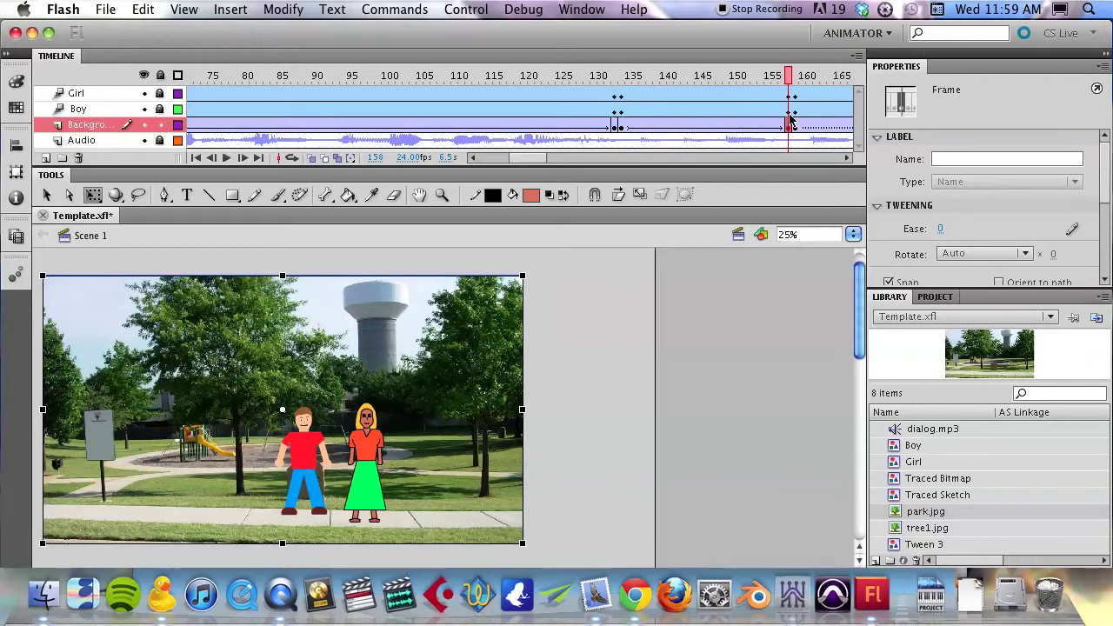
left_click_drag(516, 162, 556, 162)
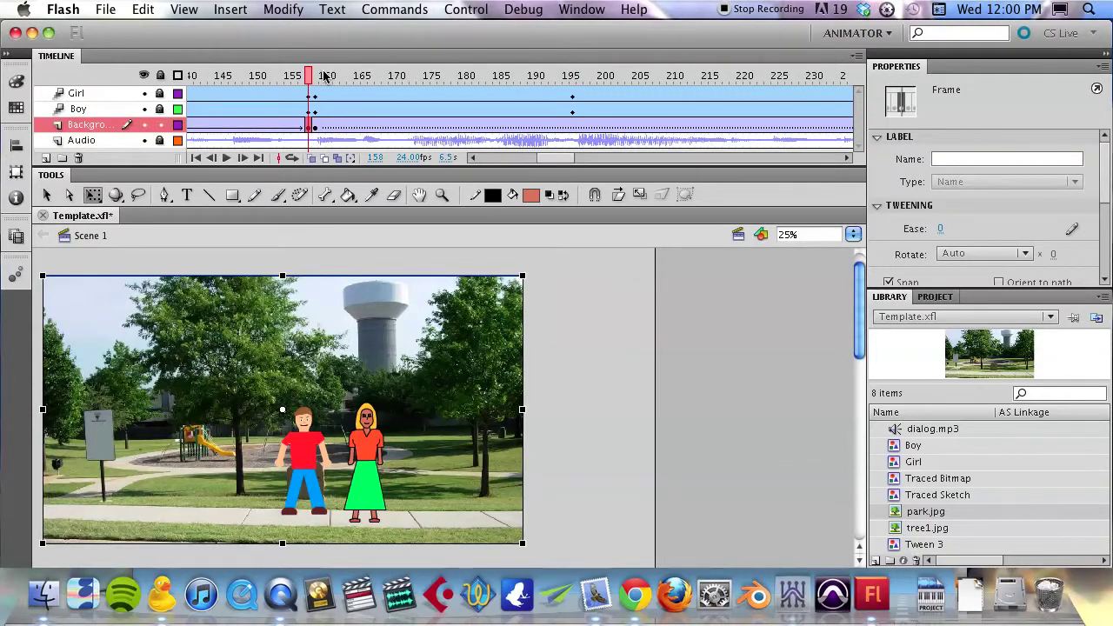
Add a Background keyframe at frame 159, move it to frame 196, and preview playback
left_click(322, 75)
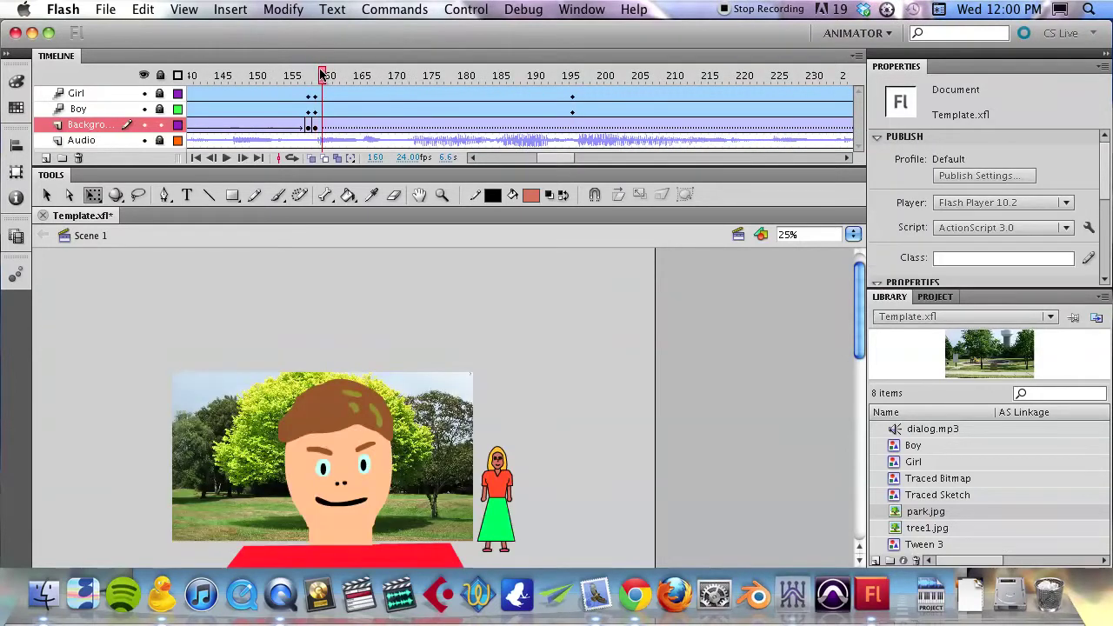
left_click(316, 76)
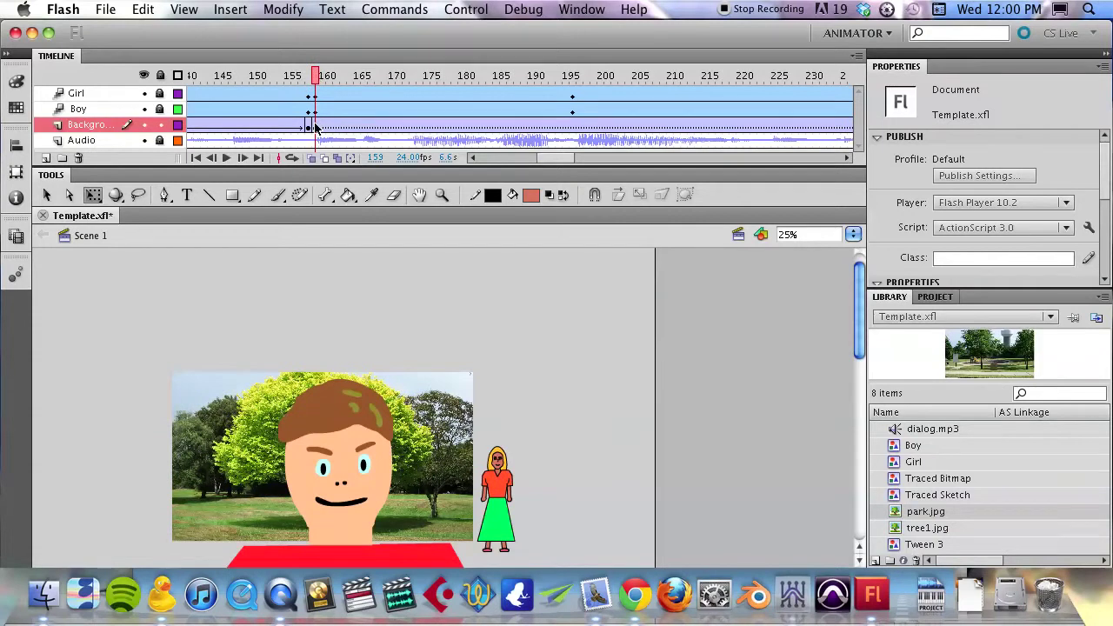
key("F6")
left_click(570, 80)
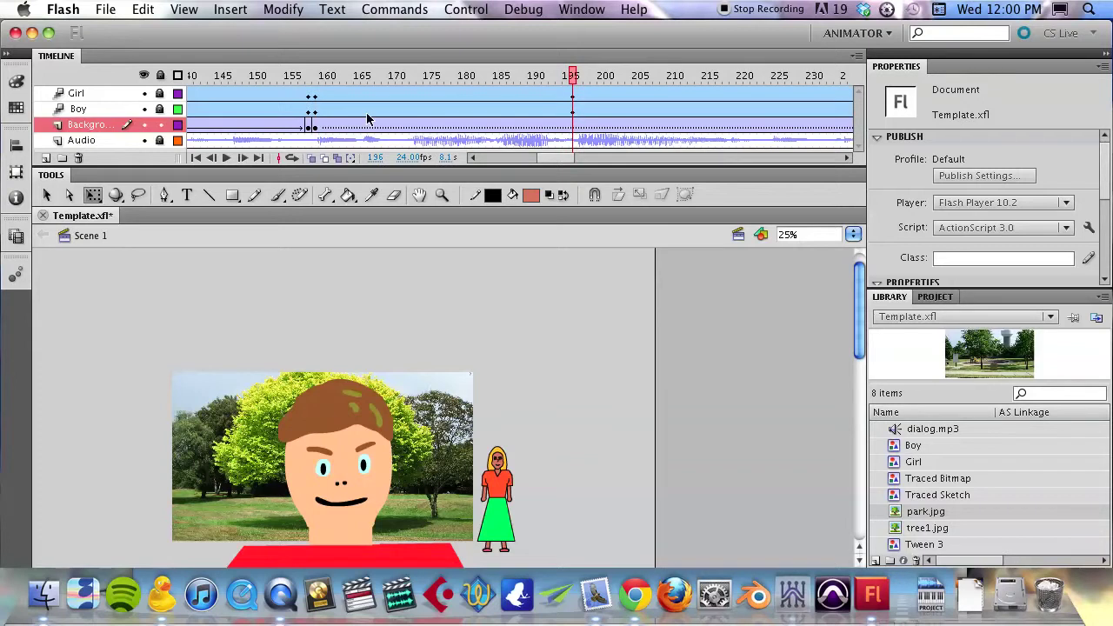
left_click(317, 128)
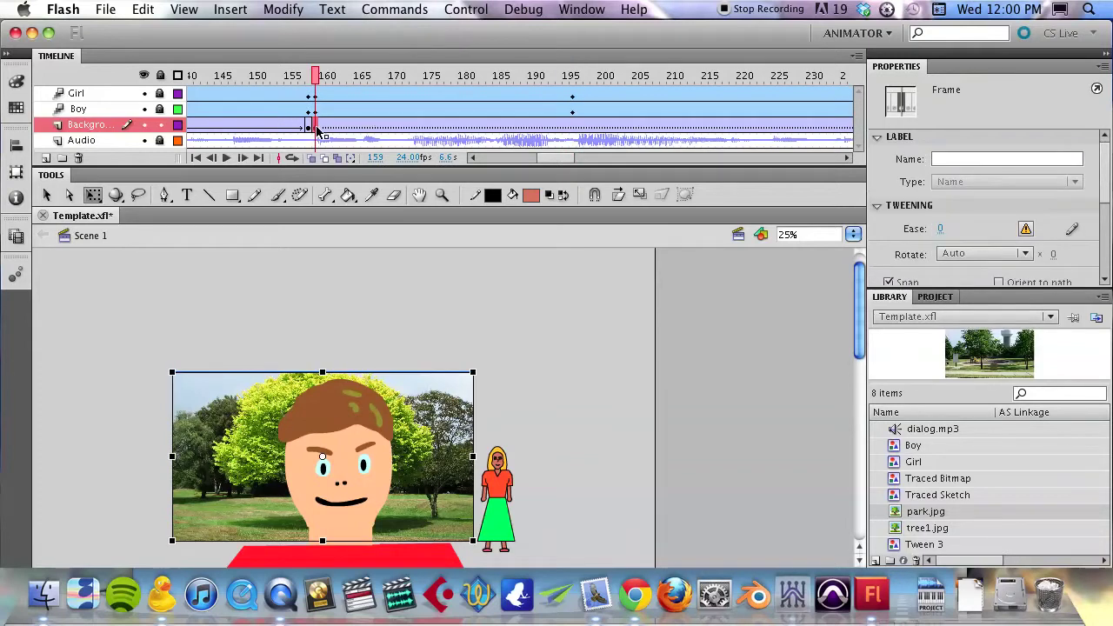
left_click_drag(327, 131, 572, 128)
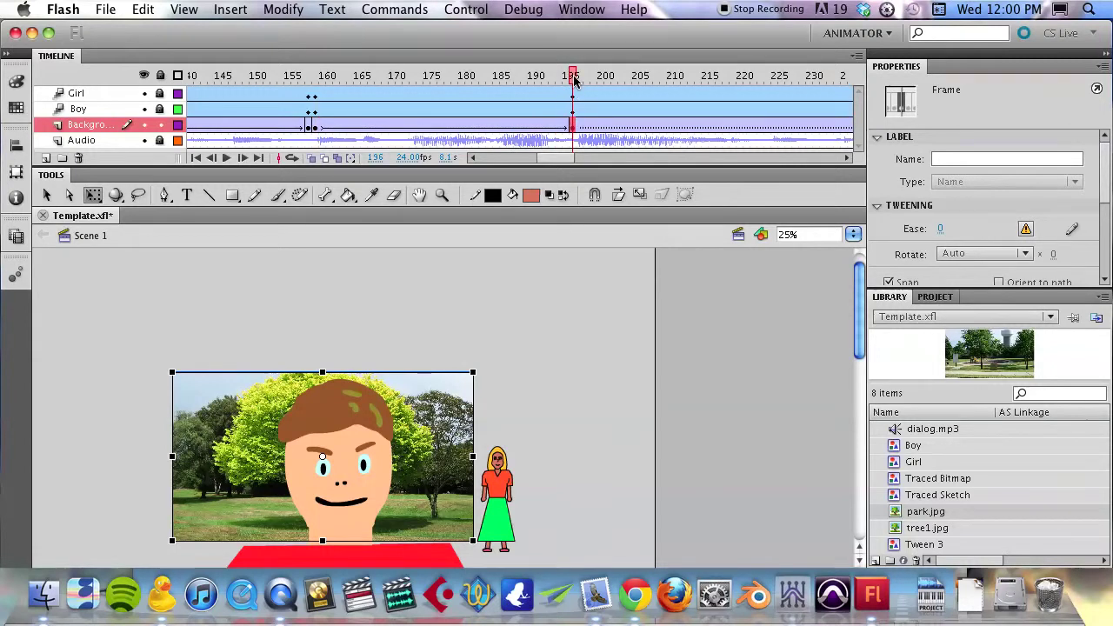
key("Return")
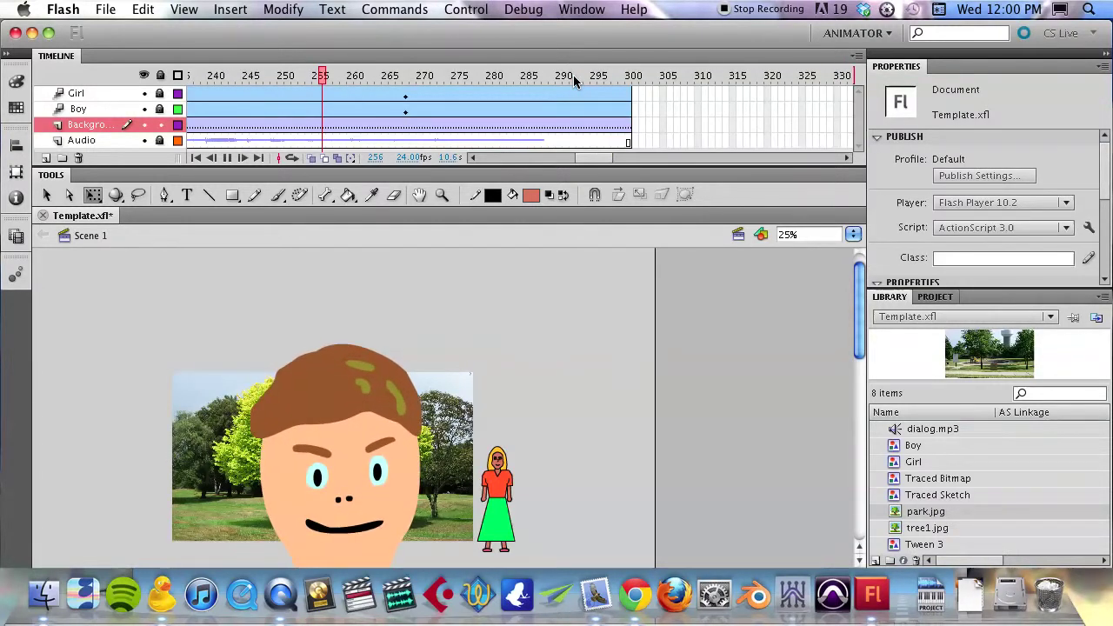
key("Return")
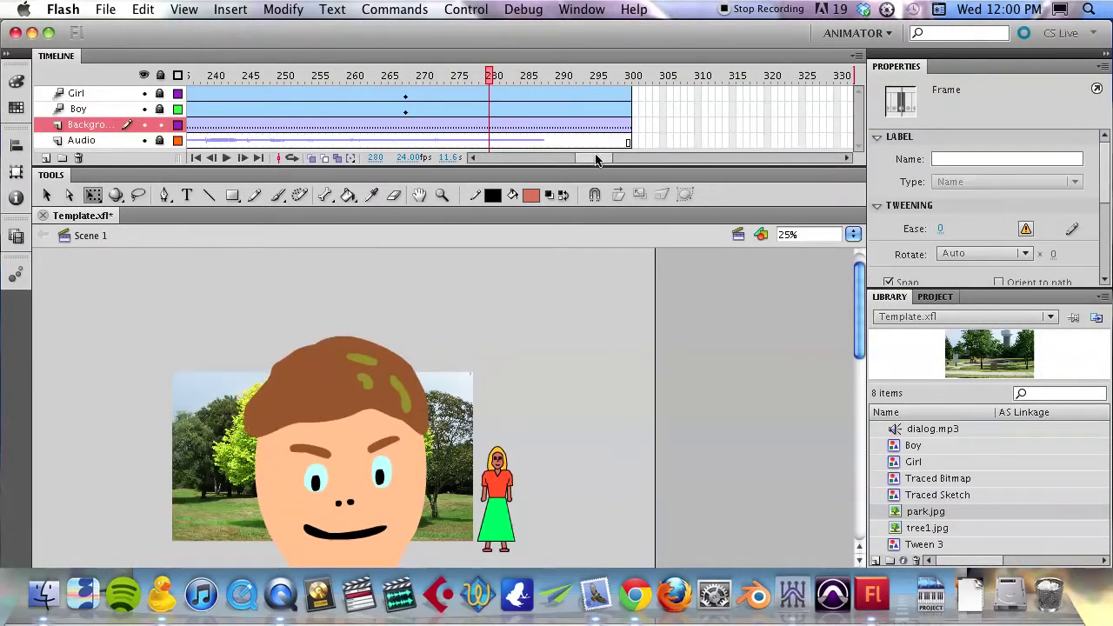
mouse_move(596, 157)
left_mouse_down()
mouse_move(567, 158)
mouse_move(579, 159)
left_mouse_up()
Move the later Background keyframe to about frame 266 and enlarge the tree photo
left_click(253, 127)
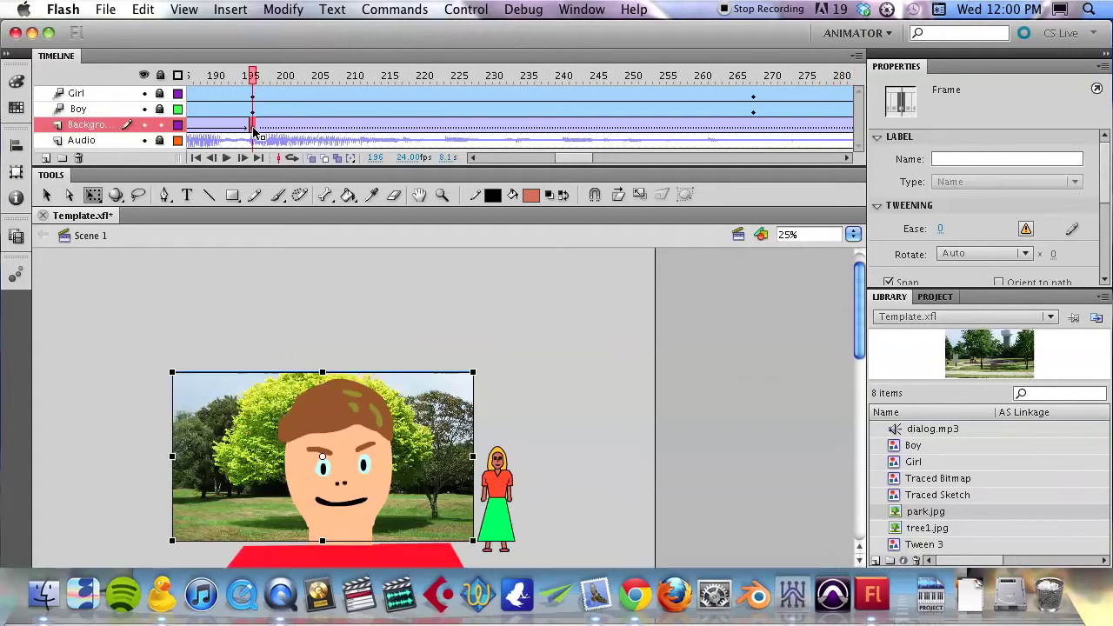
left_click_drag(630, 128, 755, 131)
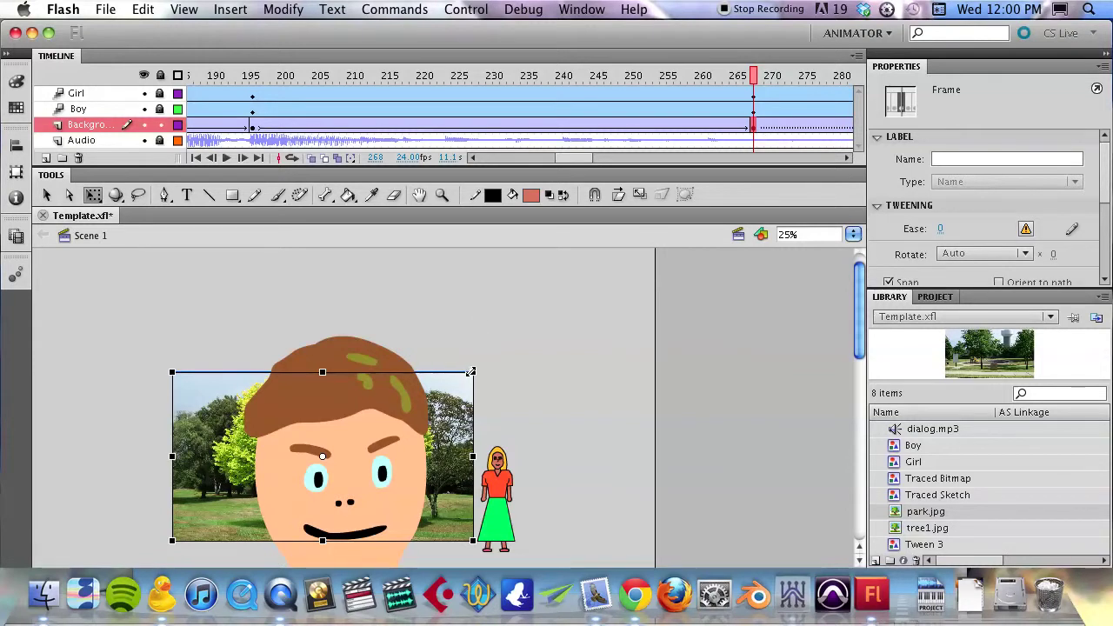
left_click_drag(470, 371, 481, 369)
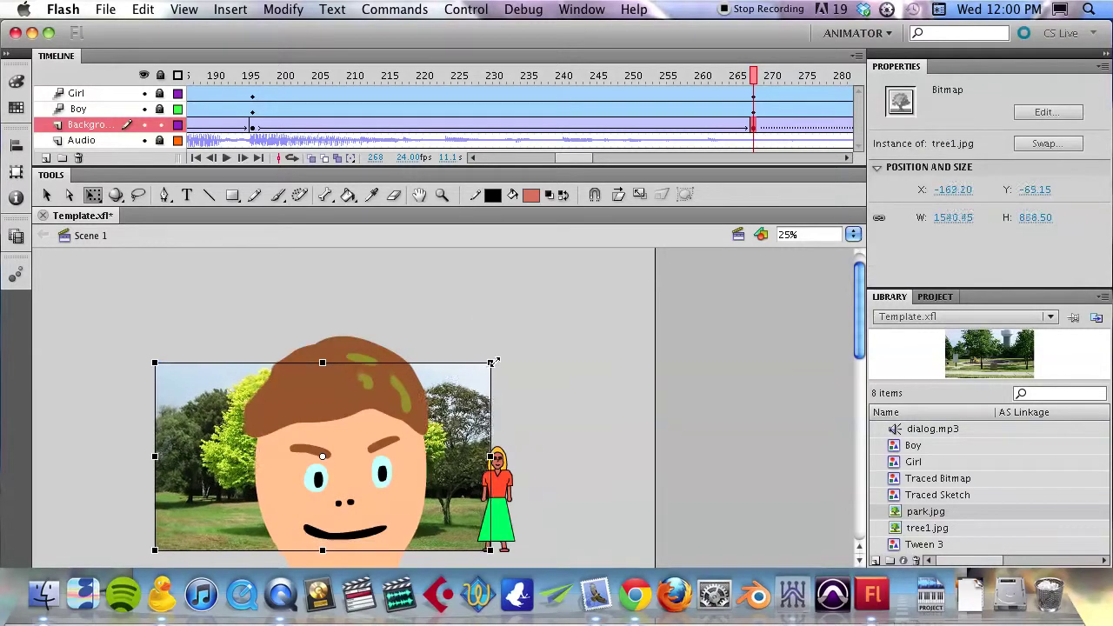
left_click_drag(494, 360, 551, 334)
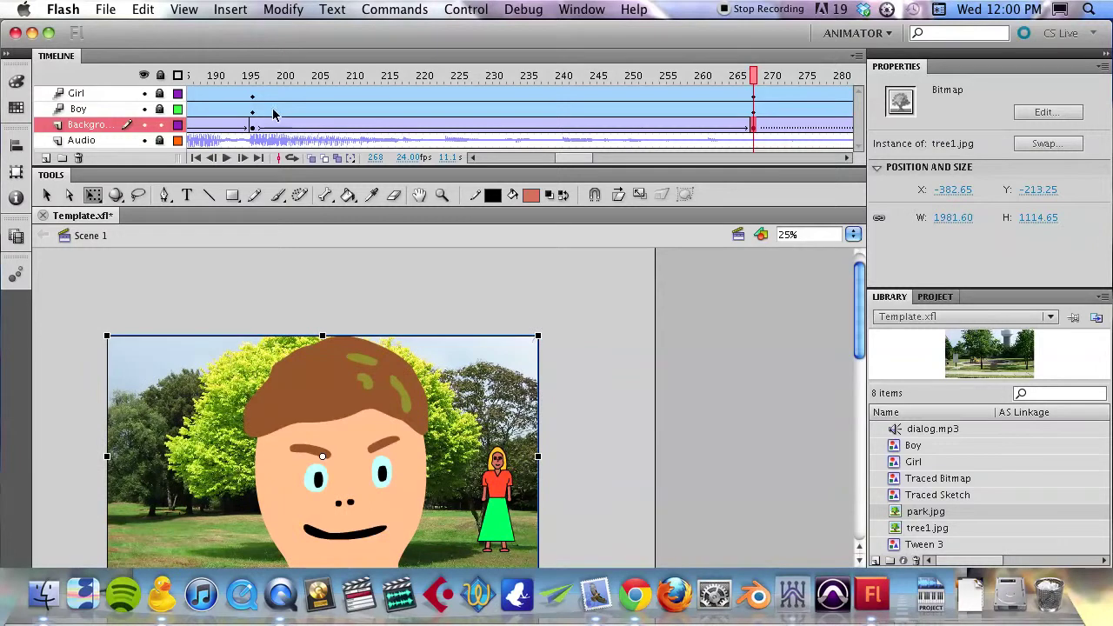
Preview the zoom, then shrink the tree photo at frame 268 to 1589.60×894.15
left_click(249, 78)
key("Return")
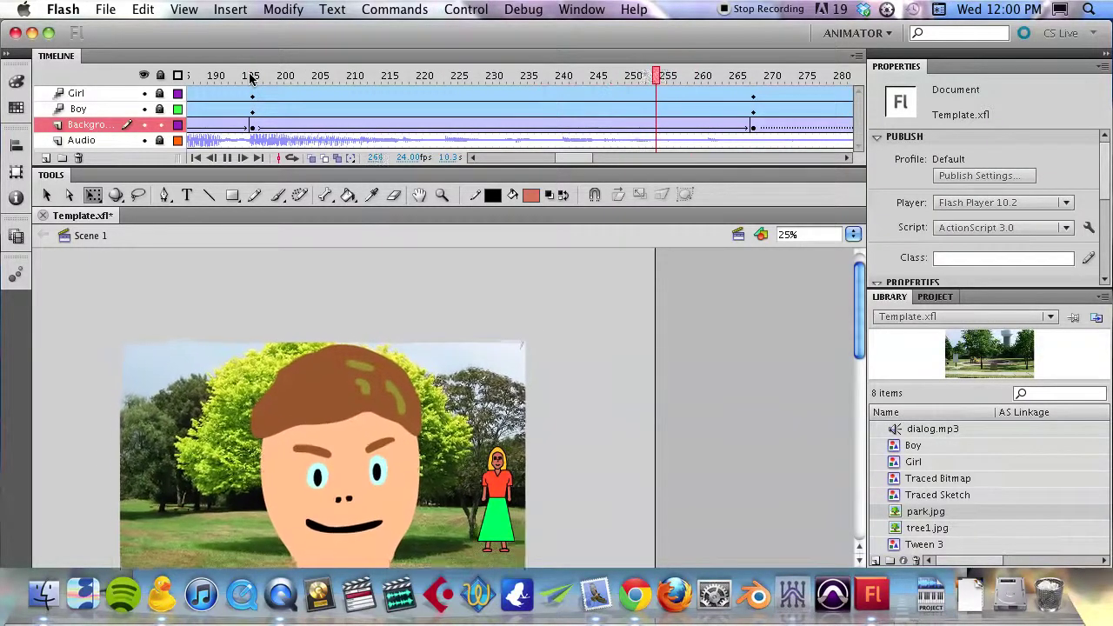
left_click(752, 130)
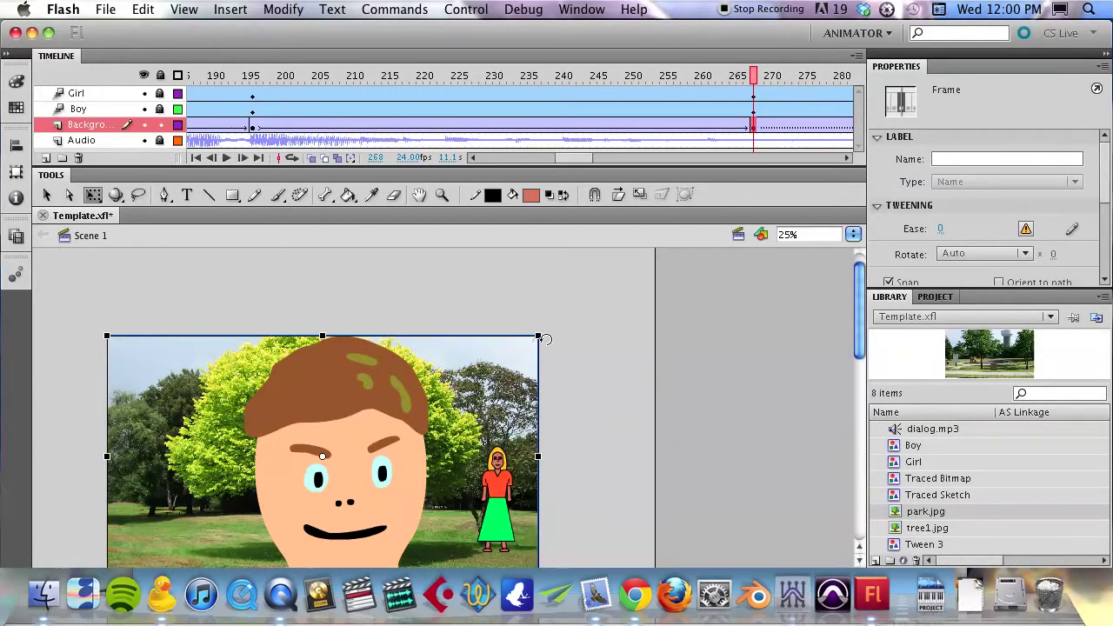
left_click_drag(539, 336, 500, 347)
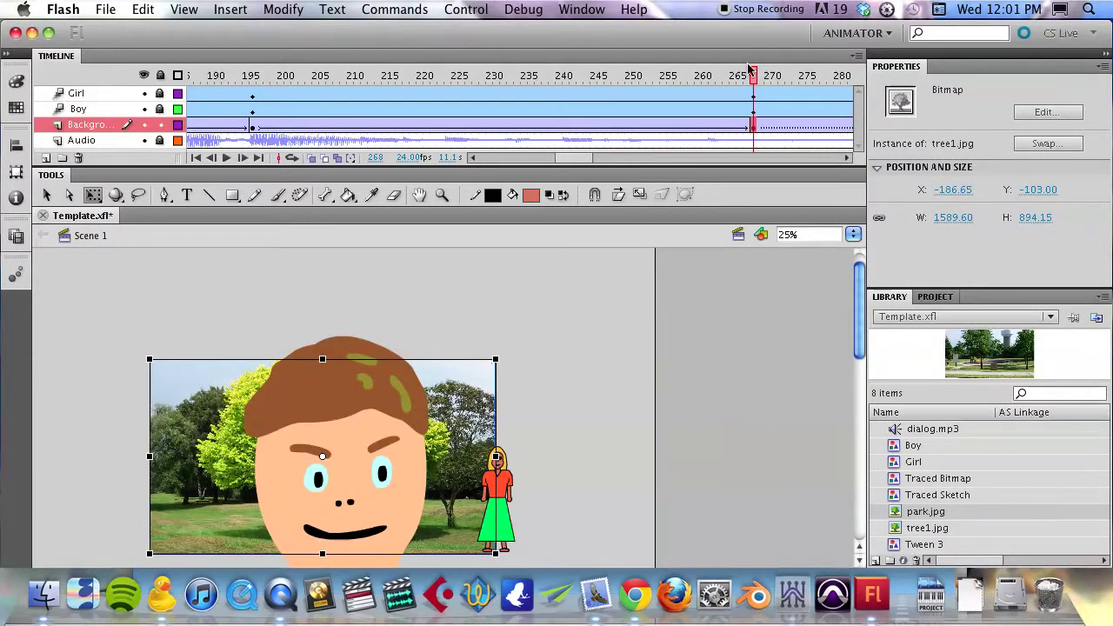
Preview the boy's zoom from frame 197, then export and play the movie as Template.swf
left_click(258, 77)
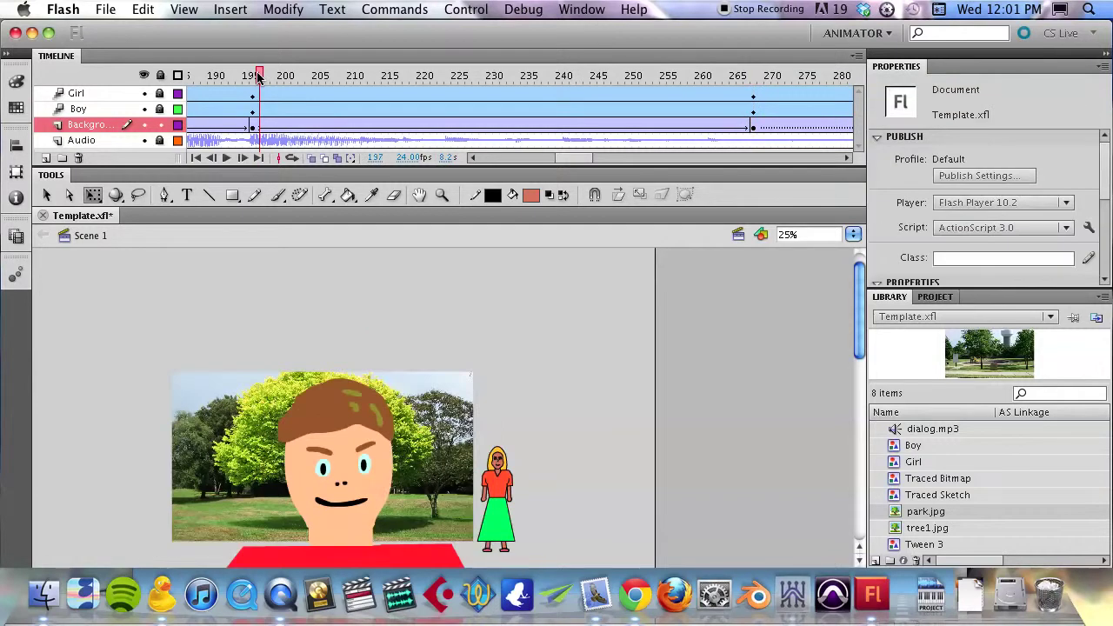
key("Return")
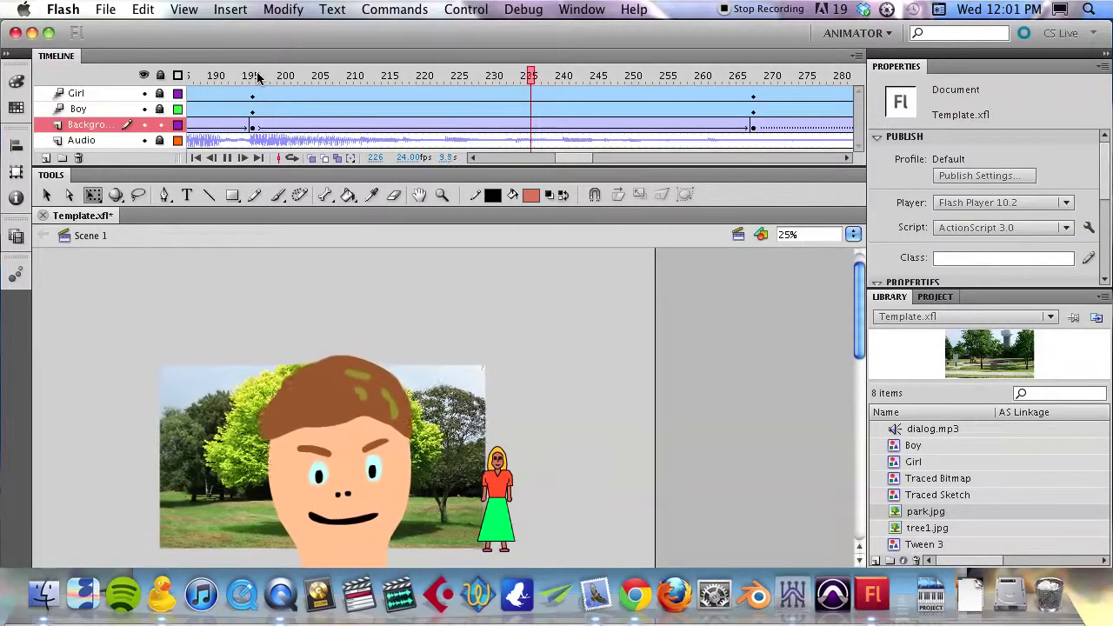
key("Return")
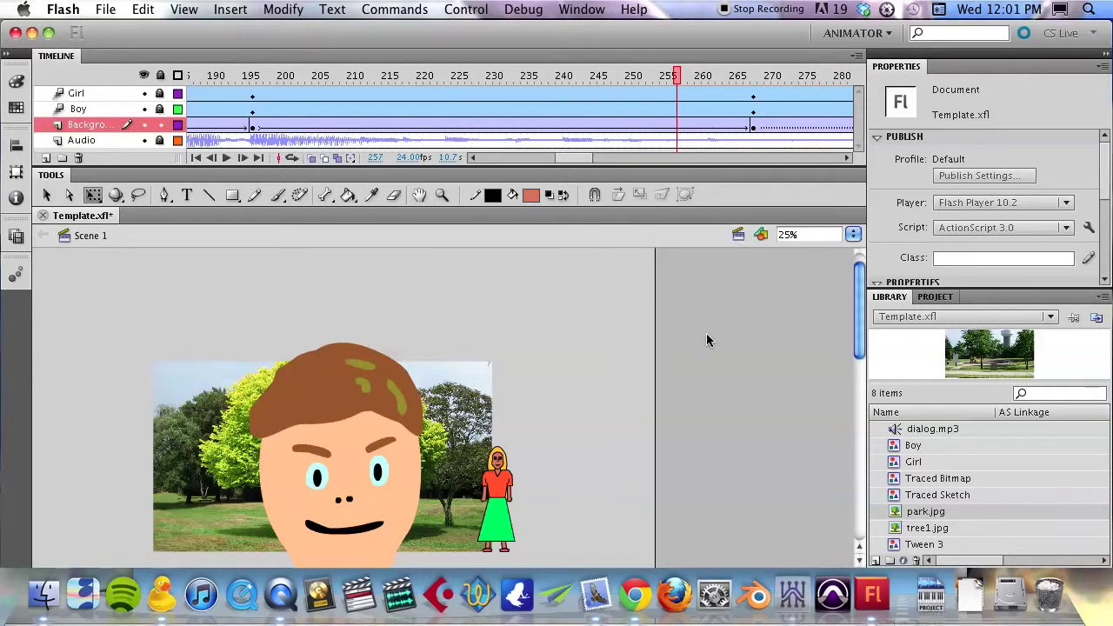
key("super+Return")
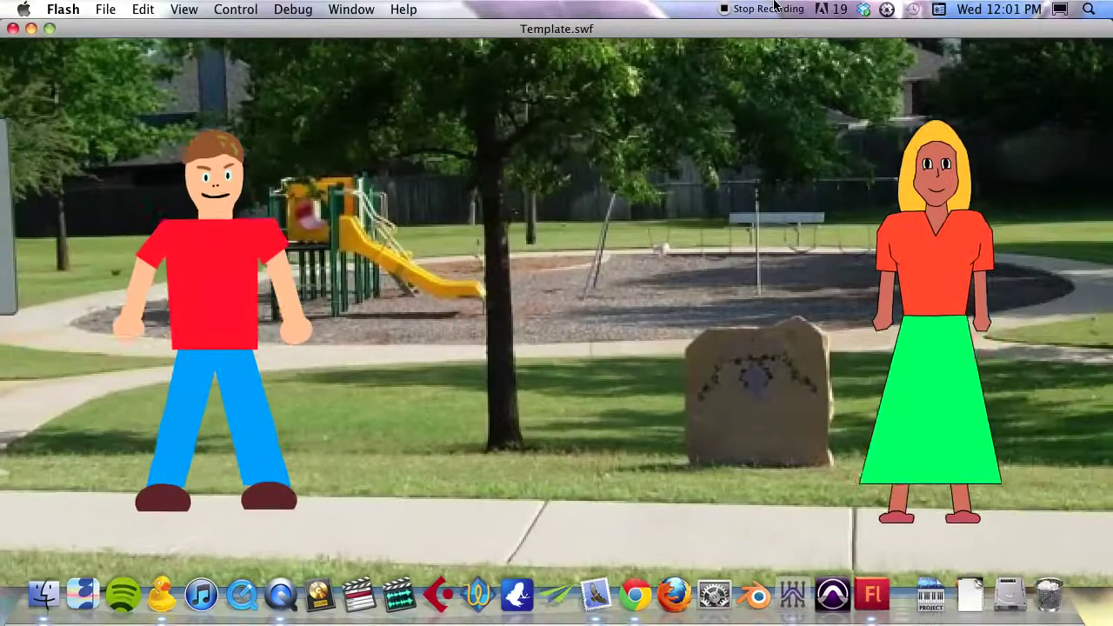